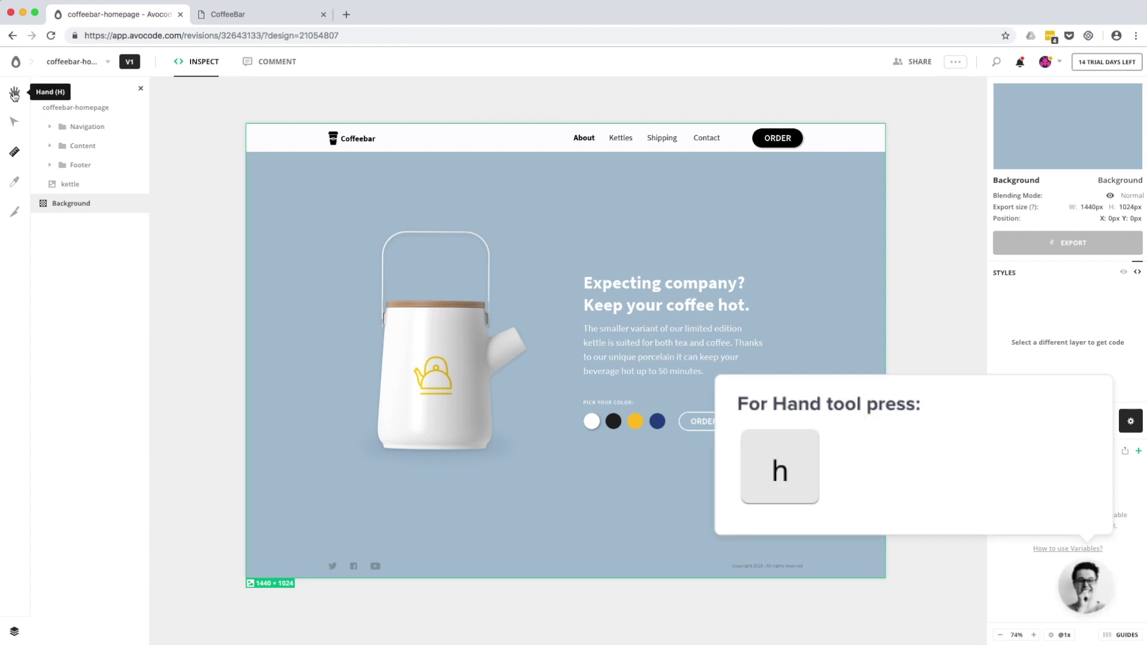
Step: With the Hand tool, drag and scroll the Coffeebar homepage around the canvas in every direction
click(14, 94)
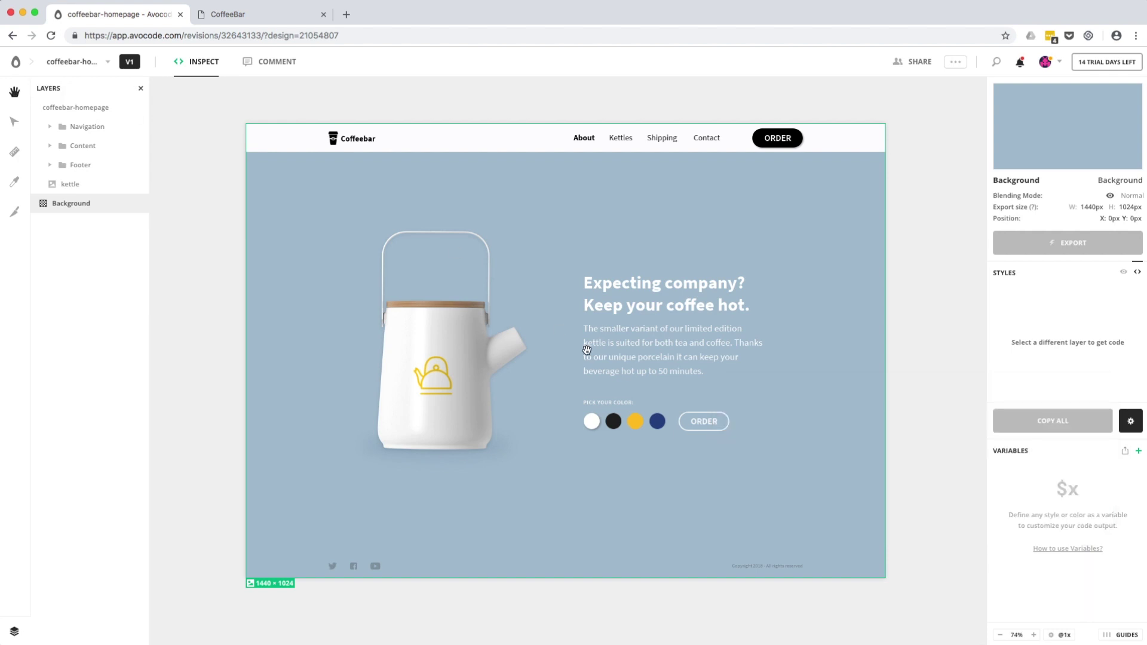
mouse_move(545, 328)
mouse_down()
mouse_move(663, 299)
mouse_move(617, 327)
mouse_move(475, 368)
mouse_move(599, 312)
mouse_move(536, 307)
mouse_move(560, 328)
mouse_up()
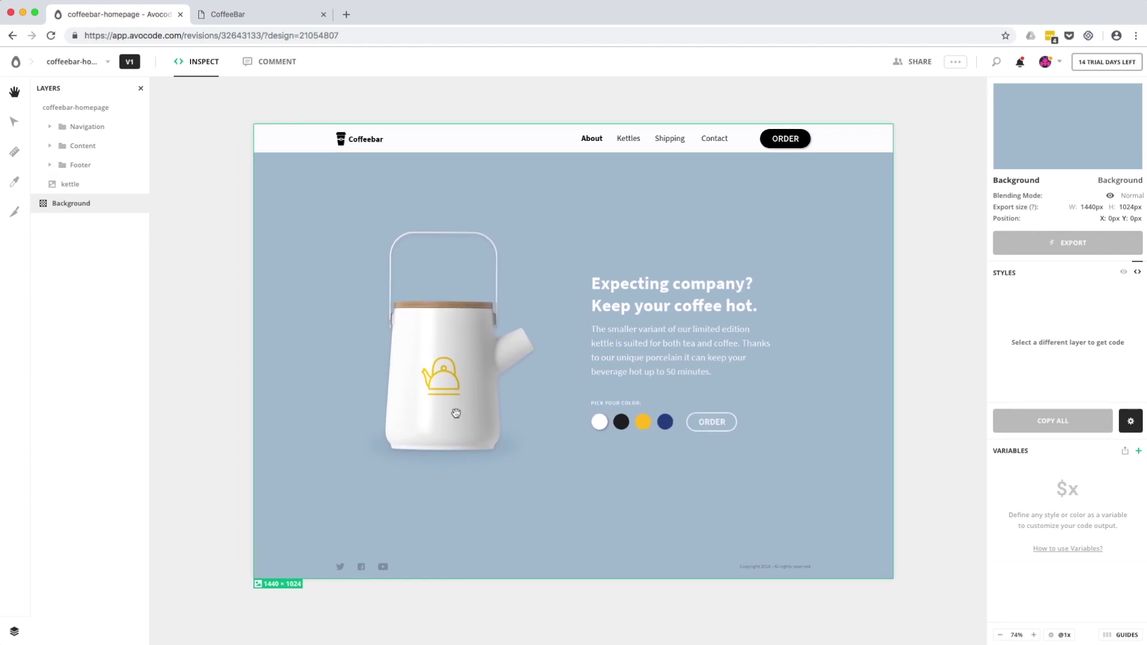
scroll(456, 413, down, 4)
scroll(455, 413, right, 6)
scroll(456, 413, up, 3)
scroll(456, 414, left, 6)
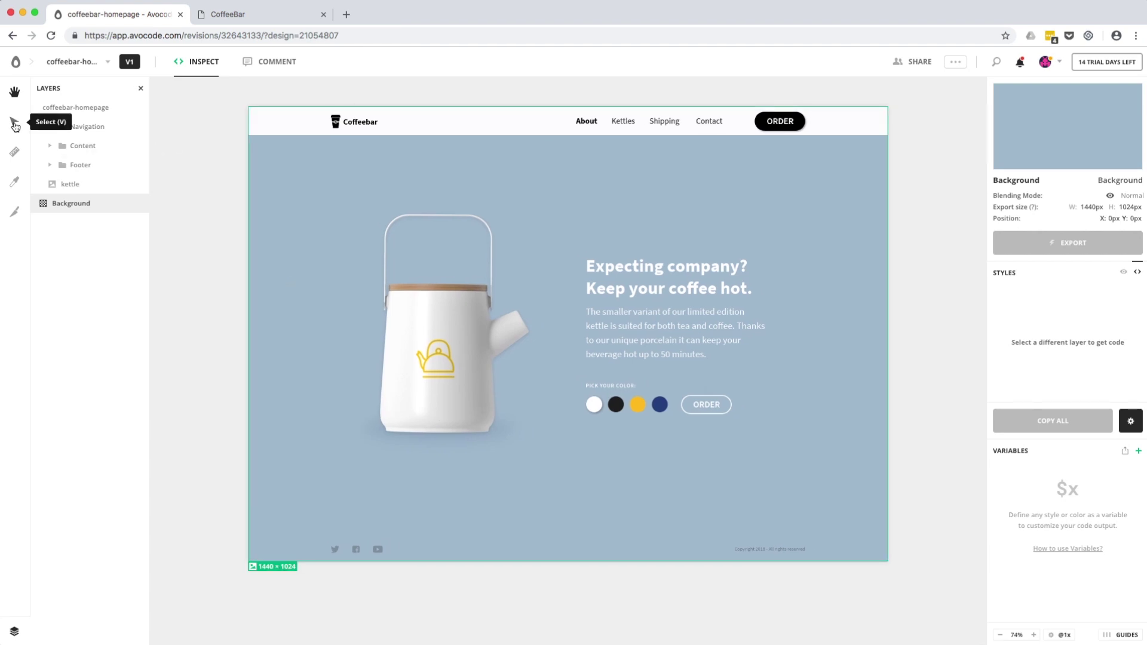
Step: With the Select tool, inspect the kettle and heading, then marquee-select the three text layers and choose Measure
click(15, 124)
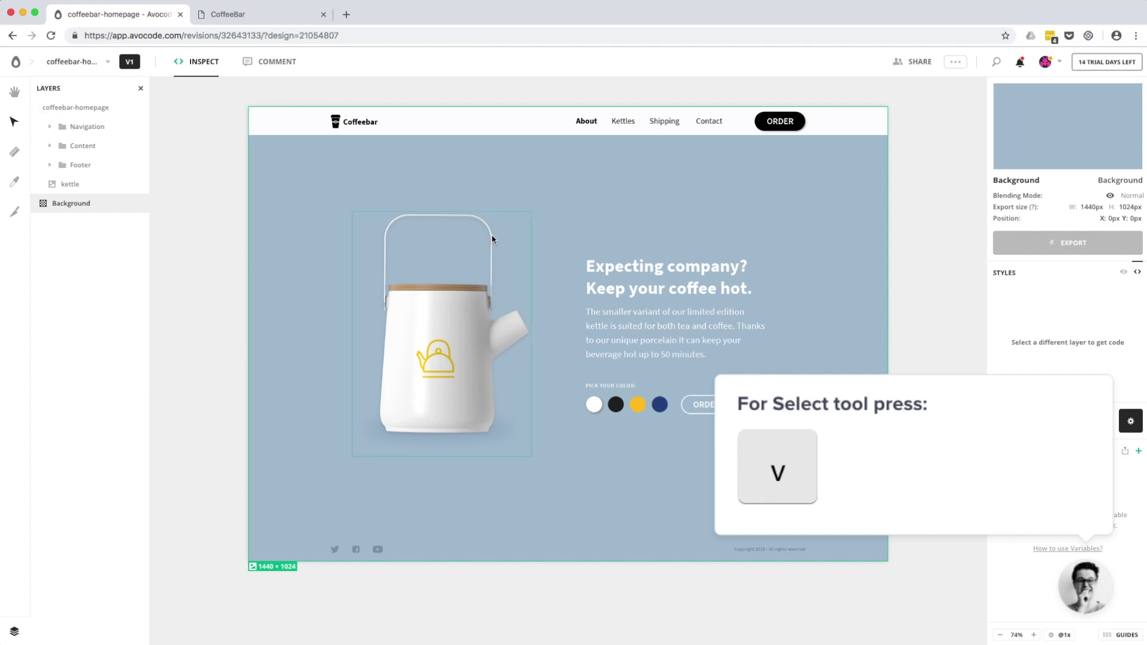
click(471, 330)
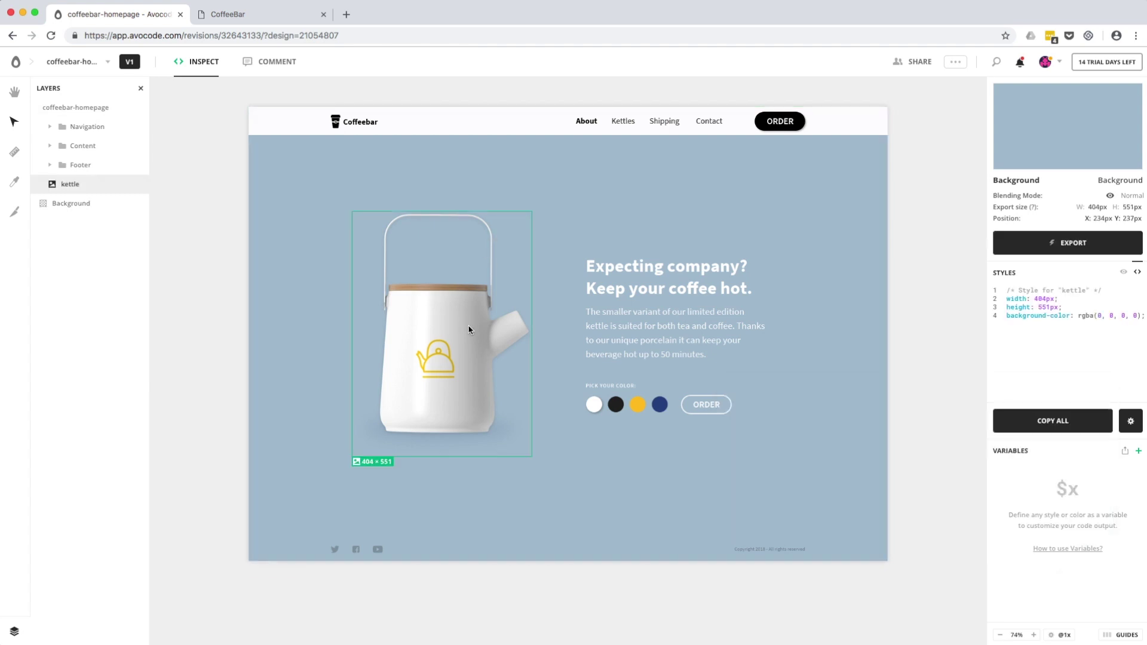
click(673, 270)
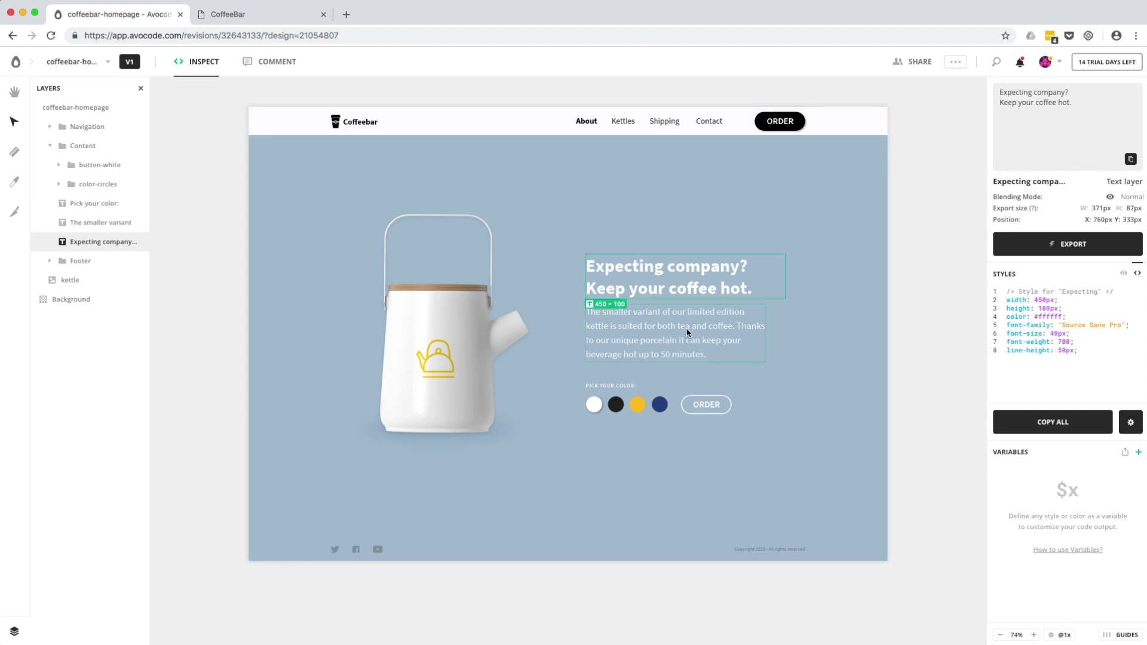
click(687, 333)
drag(831, 402, 538, 201)
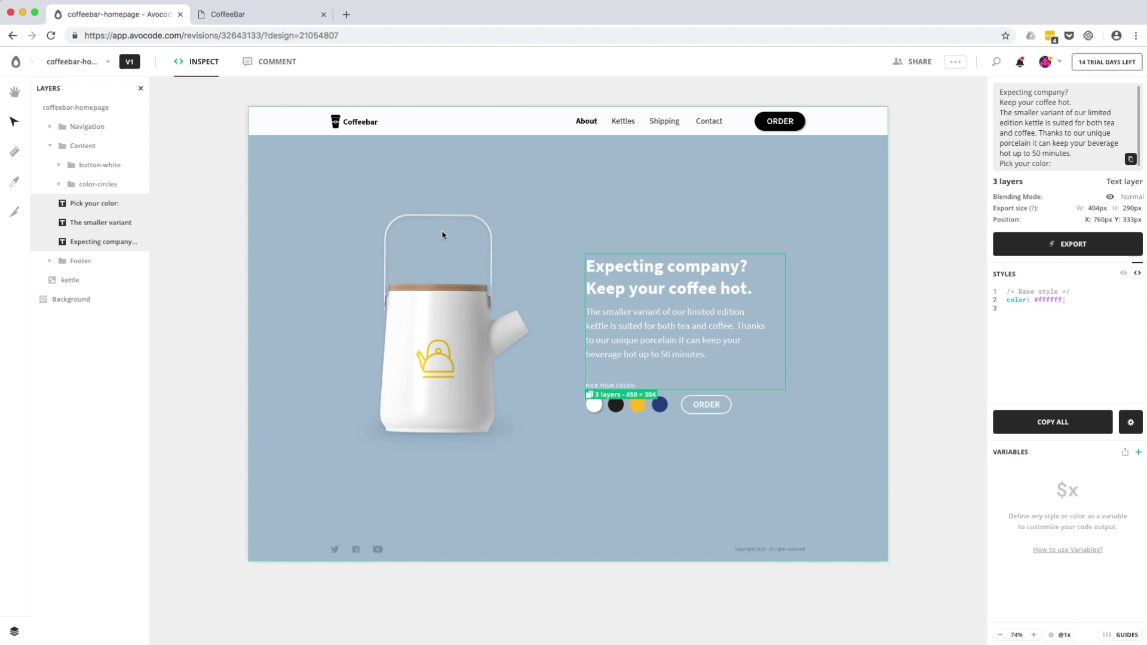
click(15, 154)
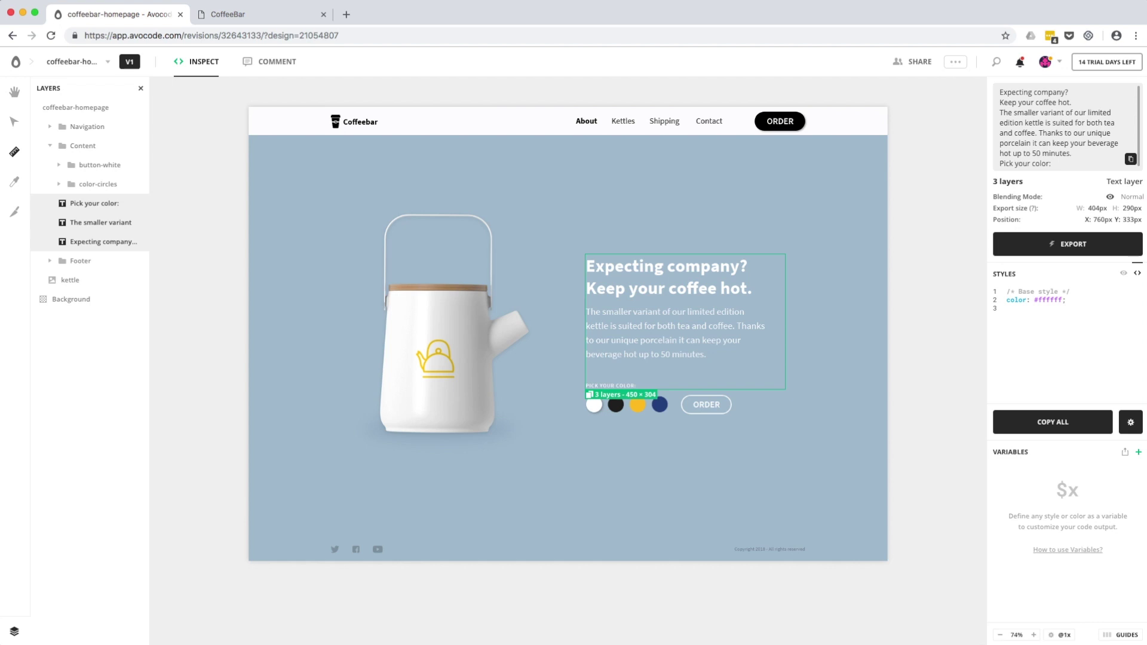
Step: Pick the background #a9c0d2, yellow circle #ffc222 and kettle logo gold #d9cb90 into the swatches
click(16, 186)
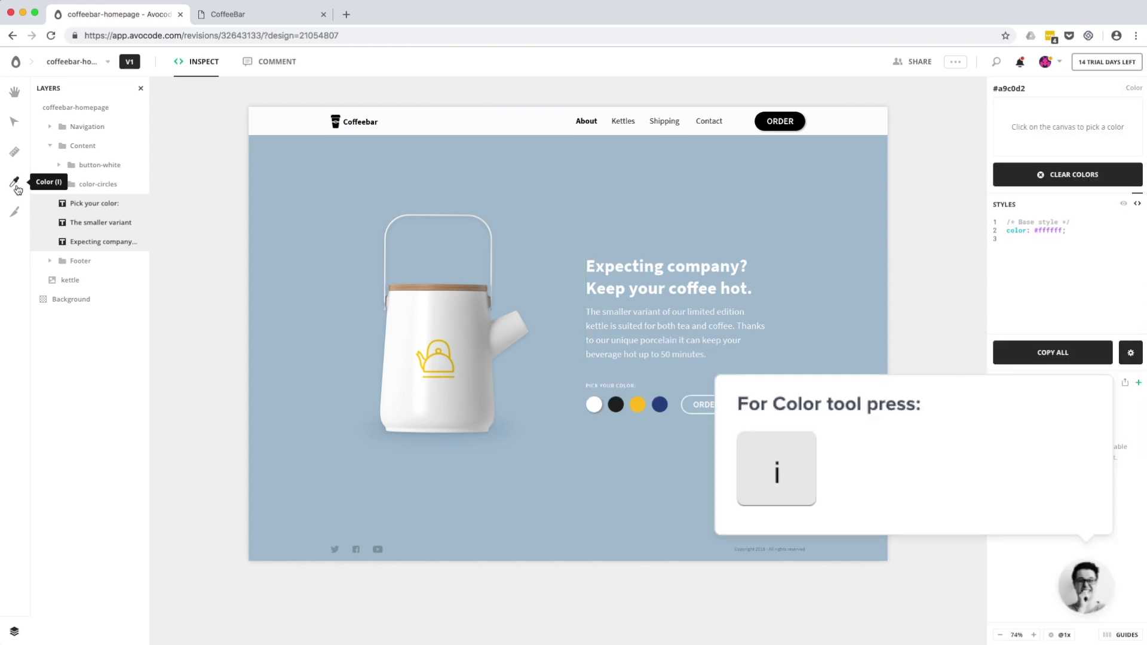
click(429, 244)
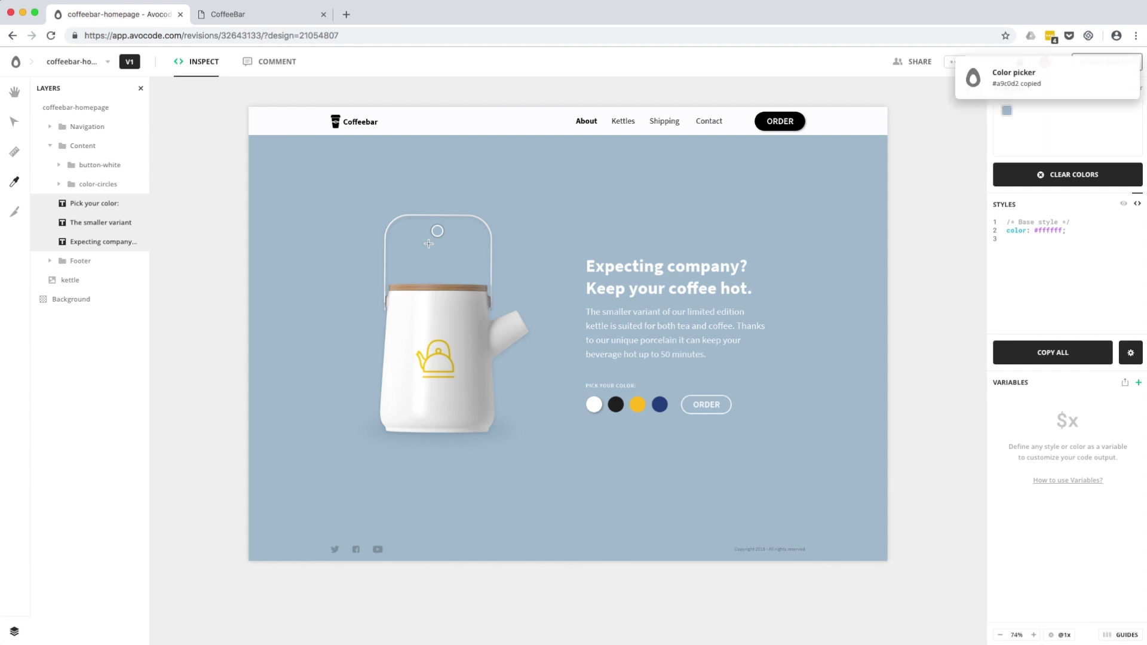
click(607, 203)
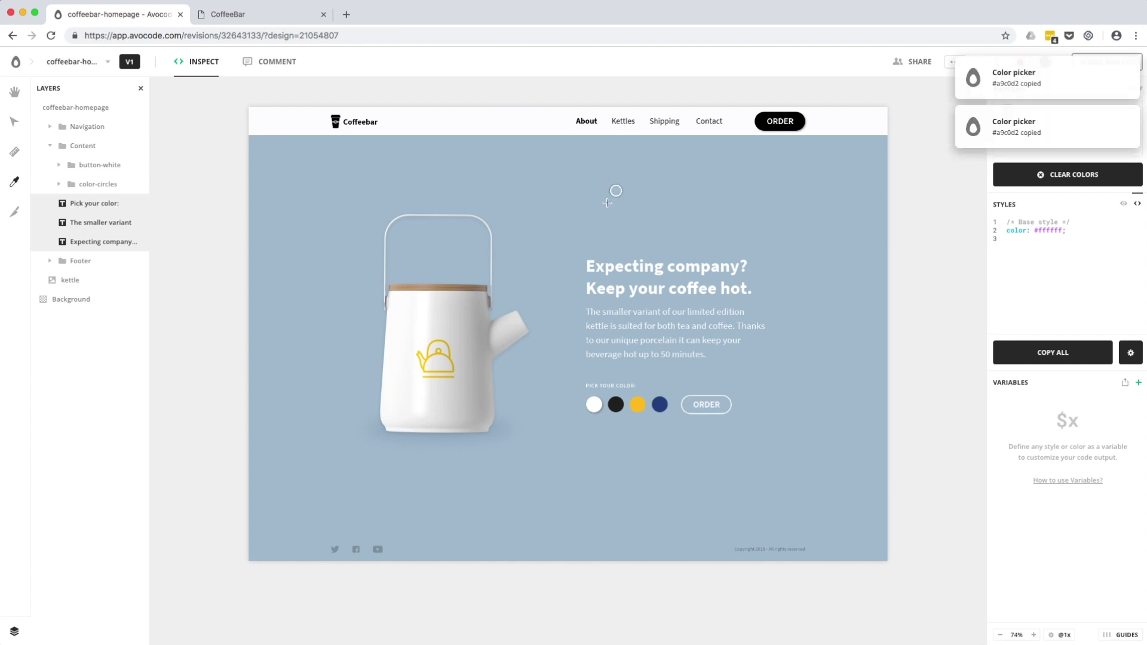
click(637, 402)
click(1023, 111)
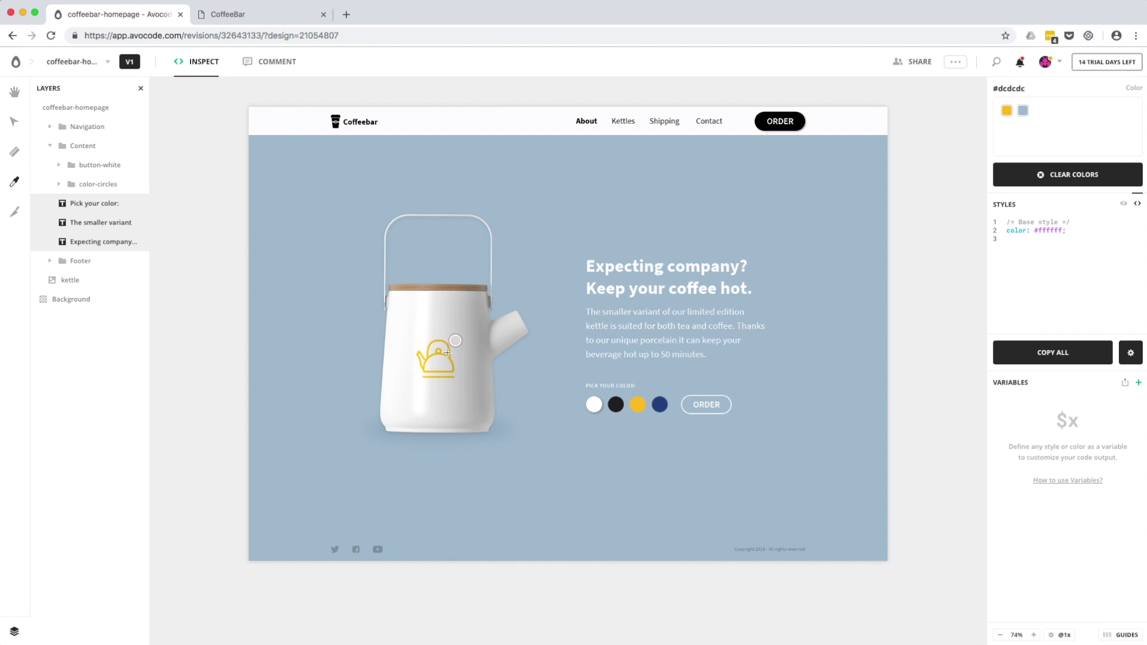
drag(447, 353, 450, 374)
Step: Paste the copied hex value into Spotlight to check it, then clear it and close Spotlight
key(super+space)
key(super+v)
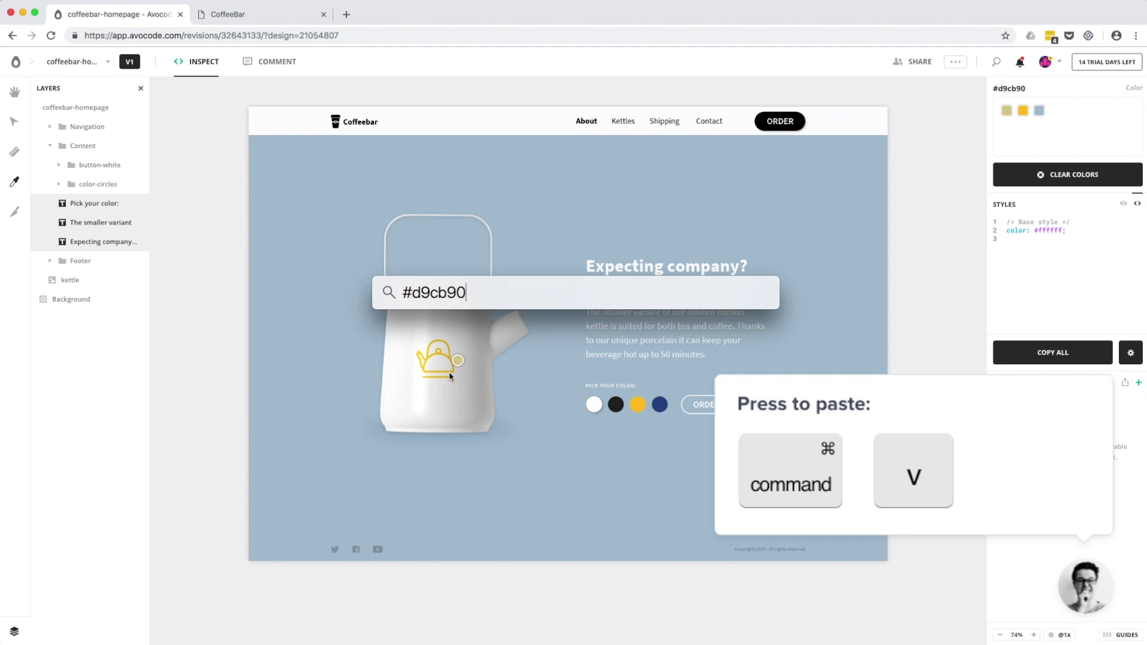
key(super+a)
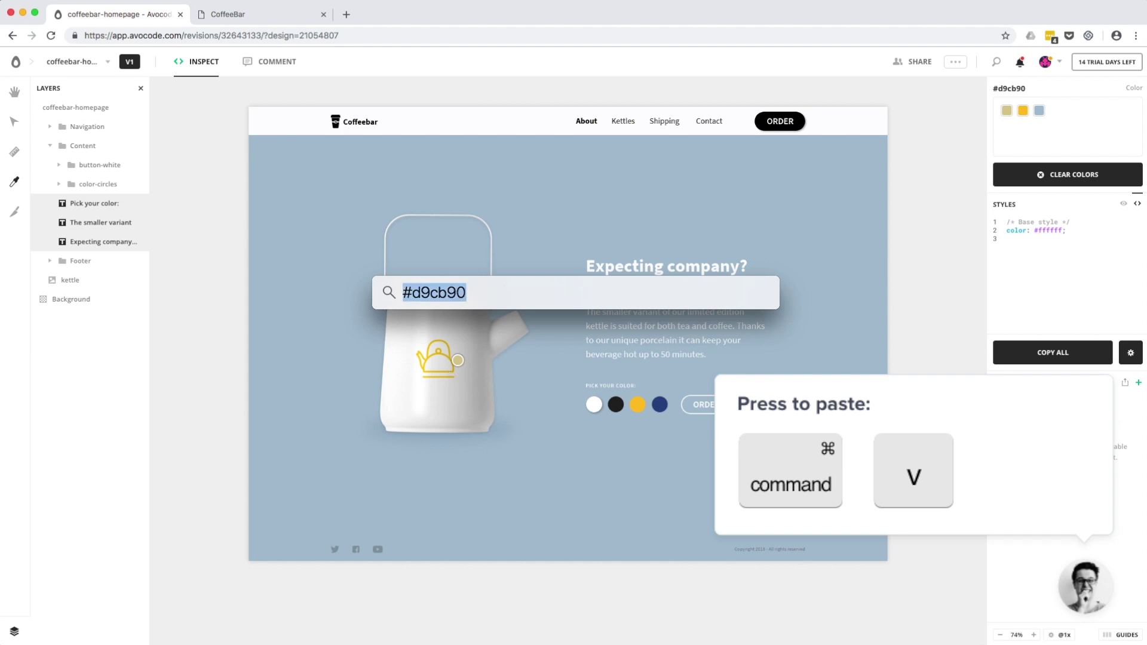
key(BackSpace)
key(Escape)
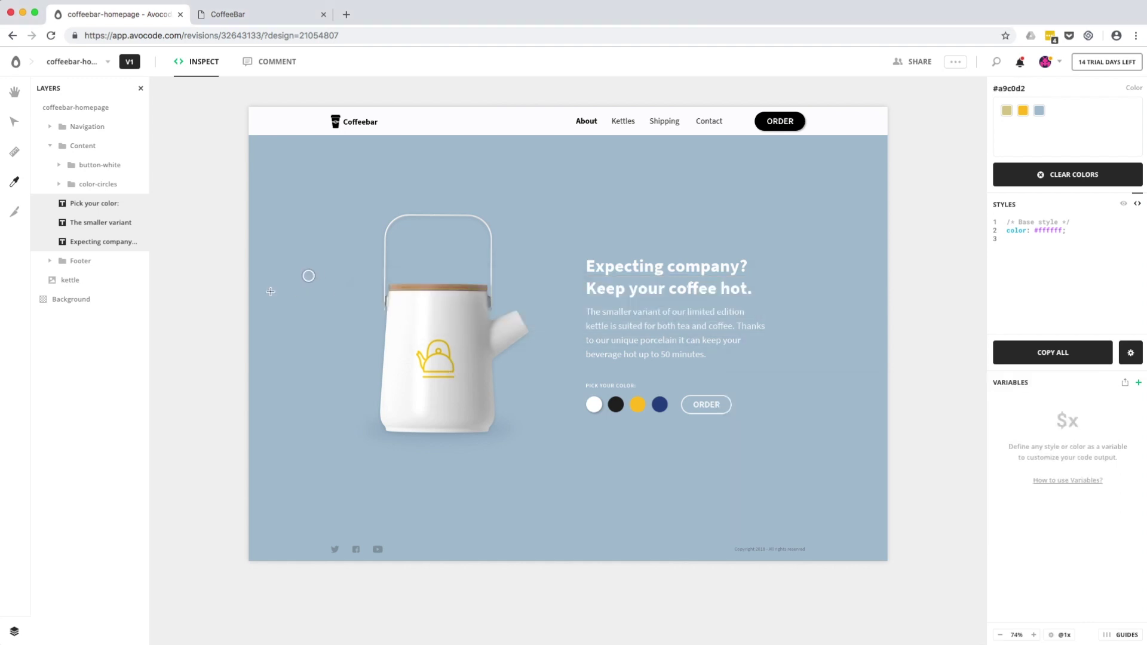
Step: Draw export slices over the kettle (473 × 637 px) and beside the heading (282 × 317 px)
click(14, 212)
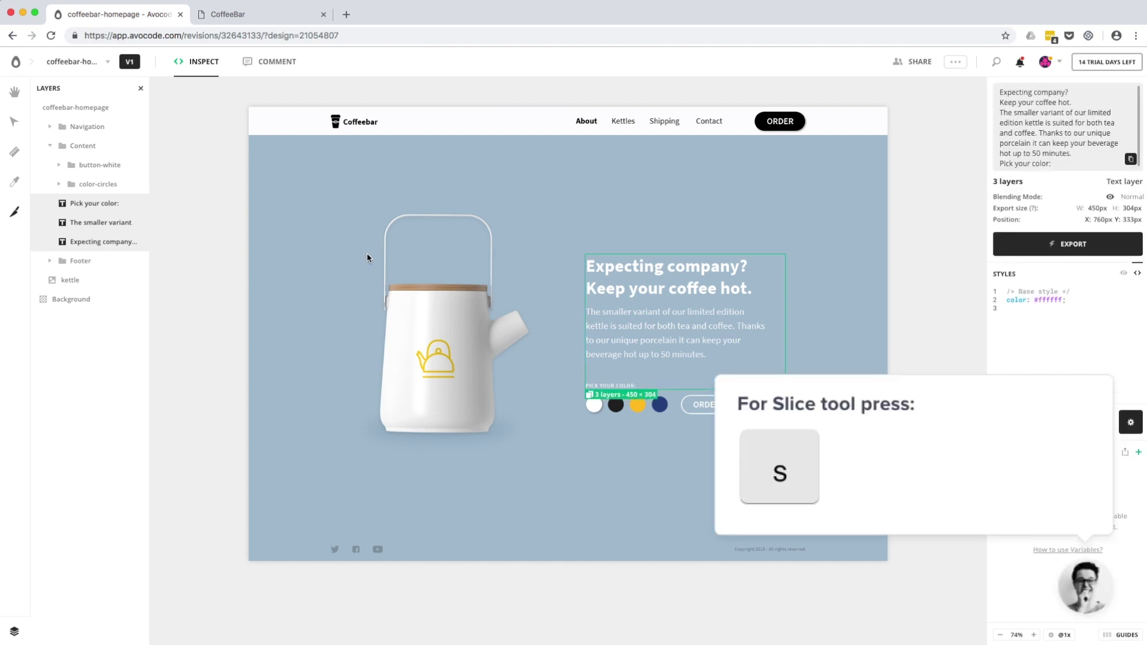
drag(335, 191, 545, 472)
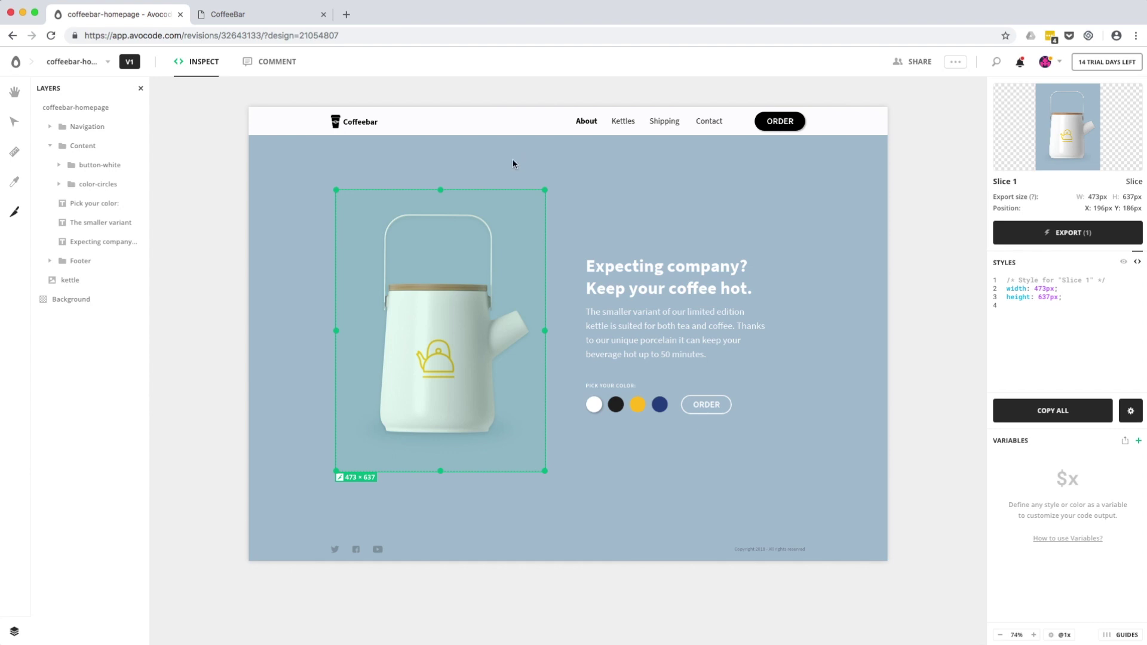
drag(513, 160, 637, 300)
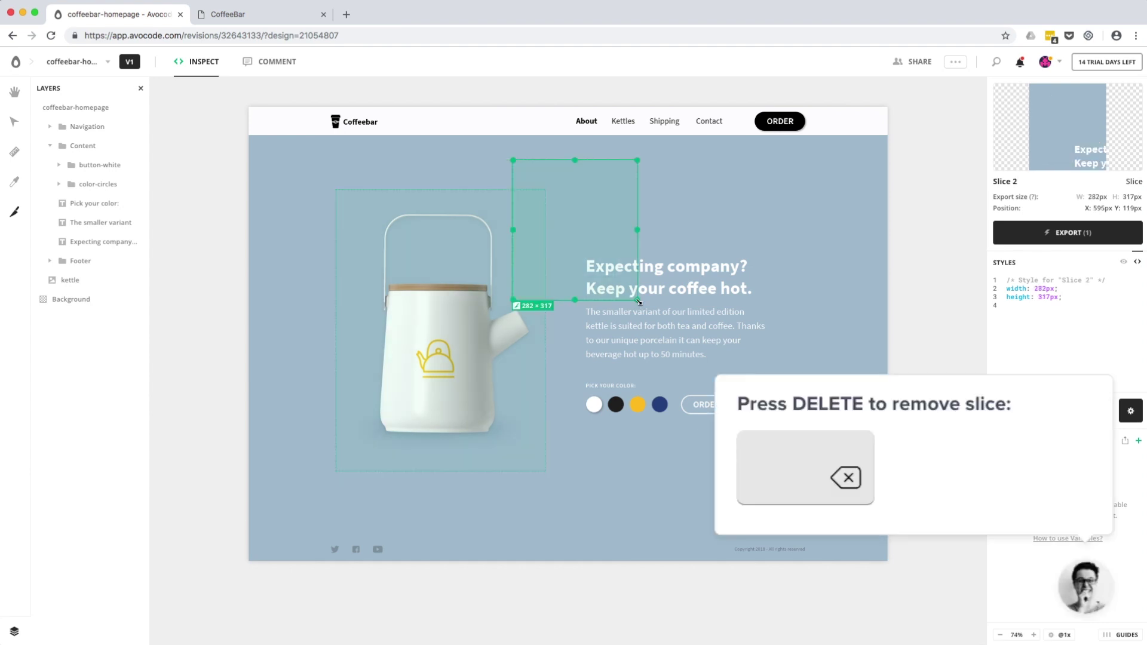
Step: Delete both slices, first the one beside the heading, then the kettle slice
key(BackSpace)
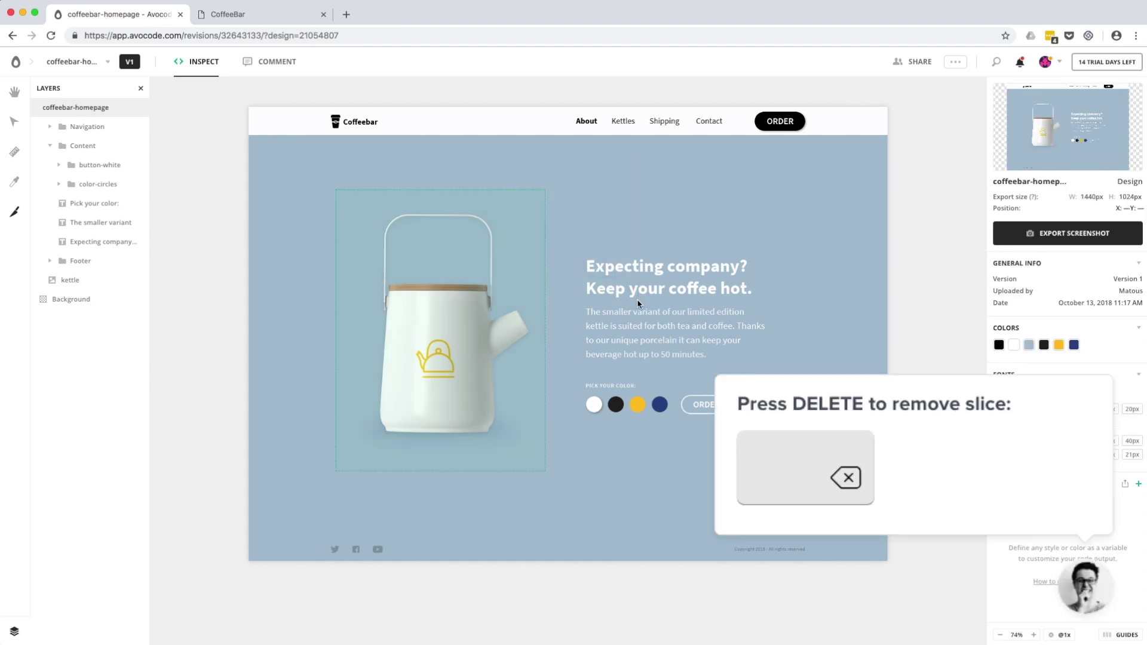
click(493, 299)
key(BackSpace)
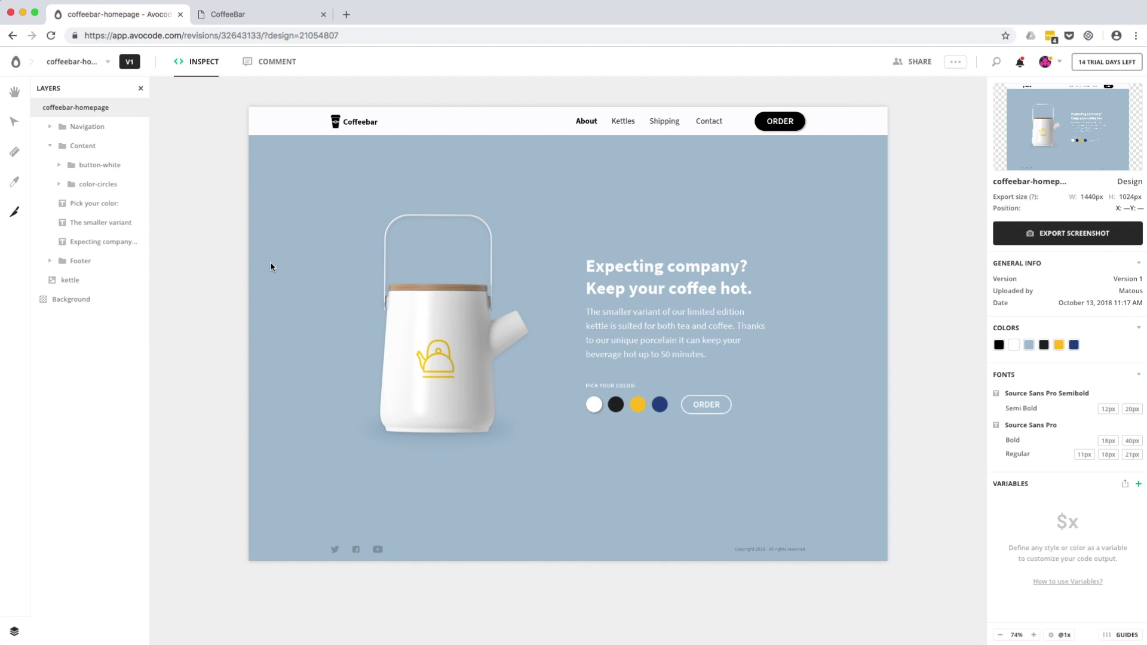
Step: Expand the Navigation and Logo groups, then inspect the 'Pick your color:' and 'The smaller variant' layers
click(50, 128)
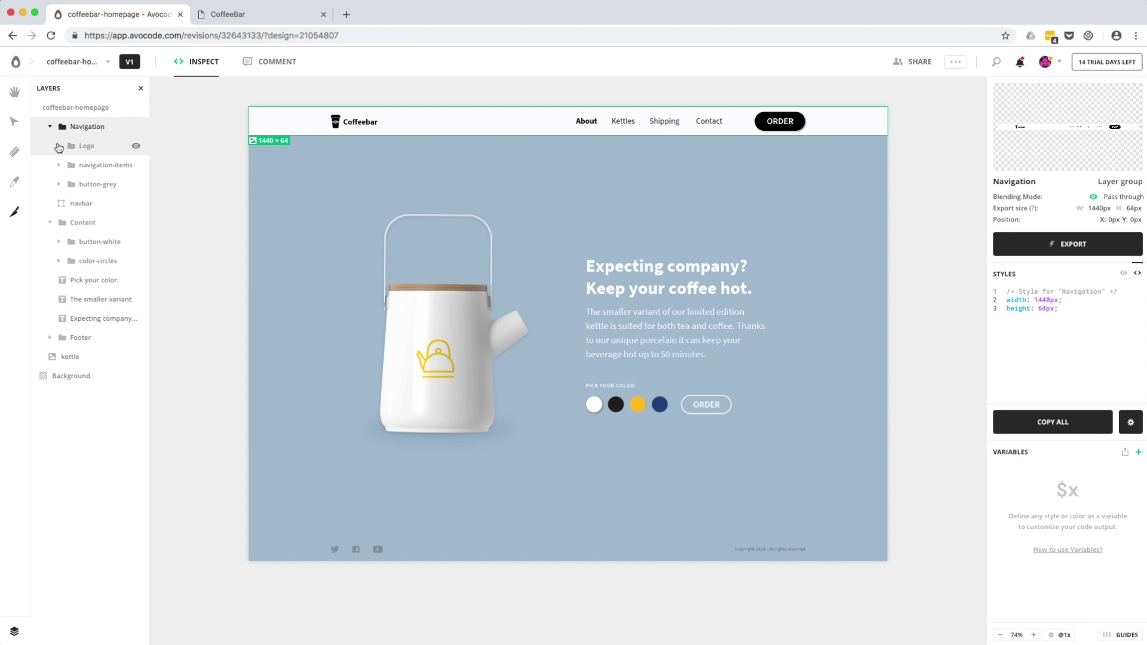
click(58, 147)
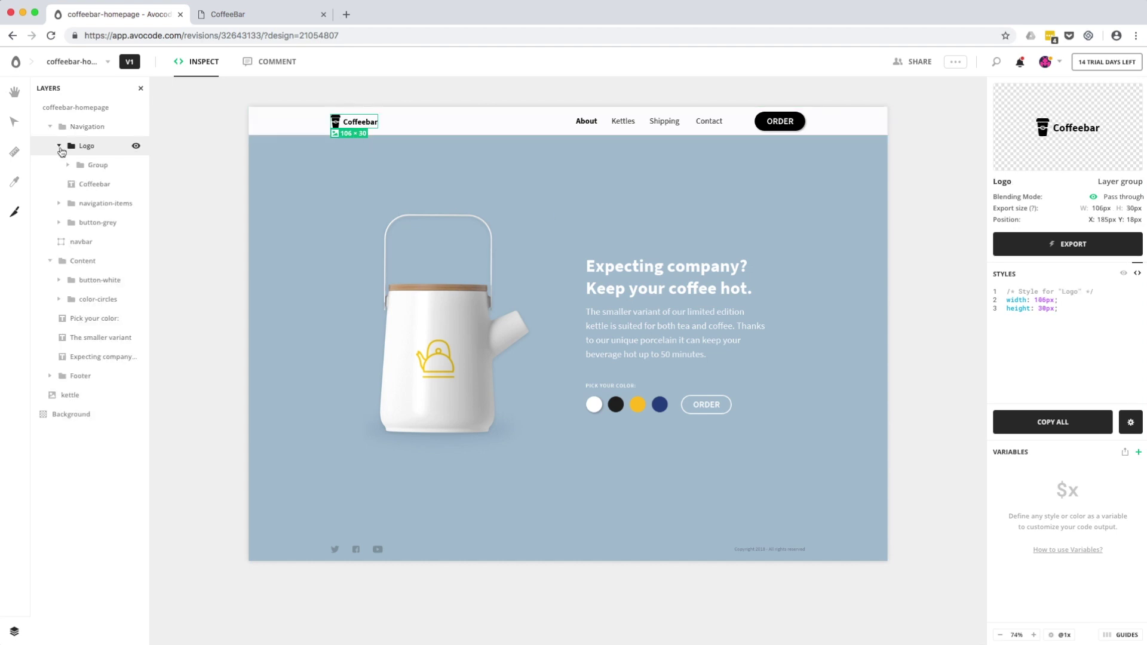
click(69, 167)
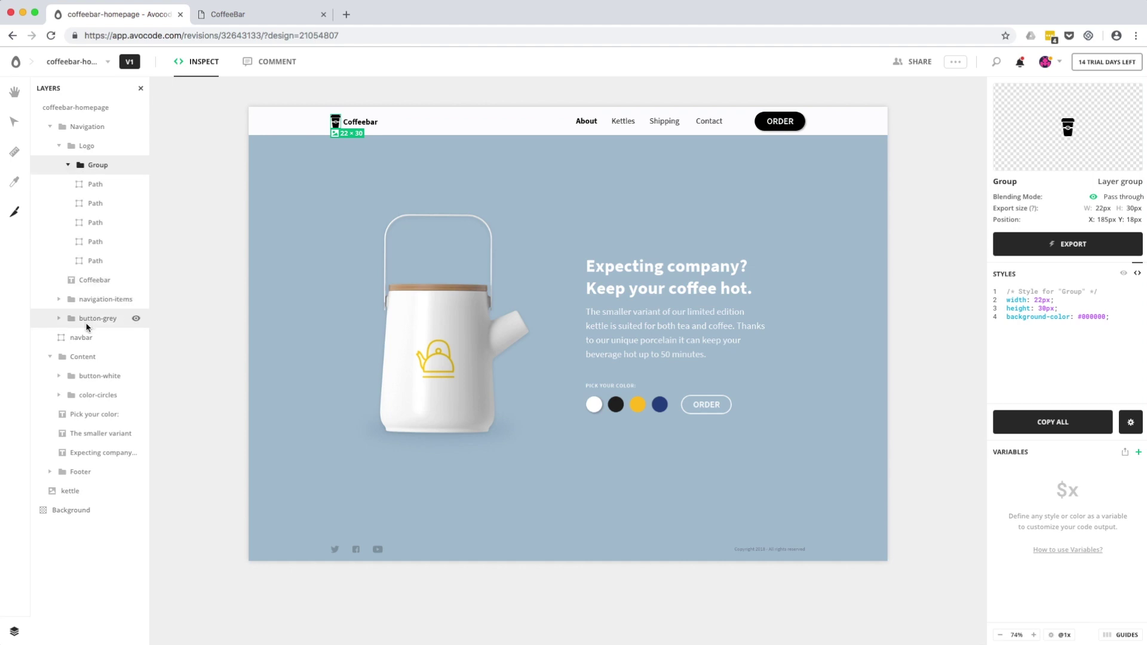
click(89, 415)
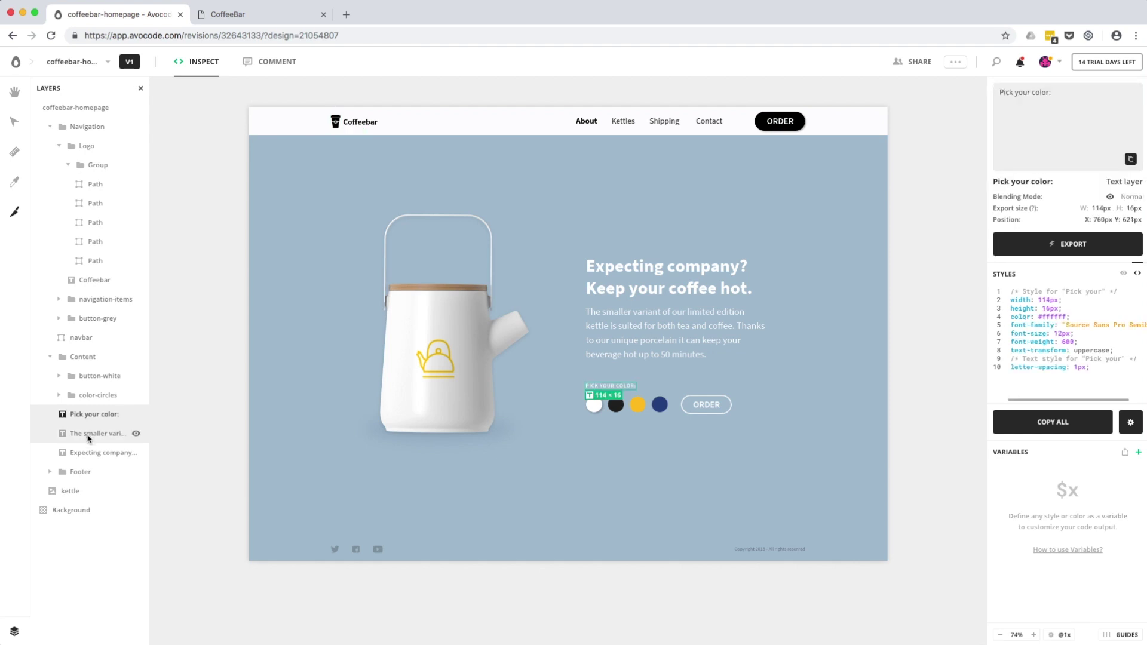
click(89, 434)
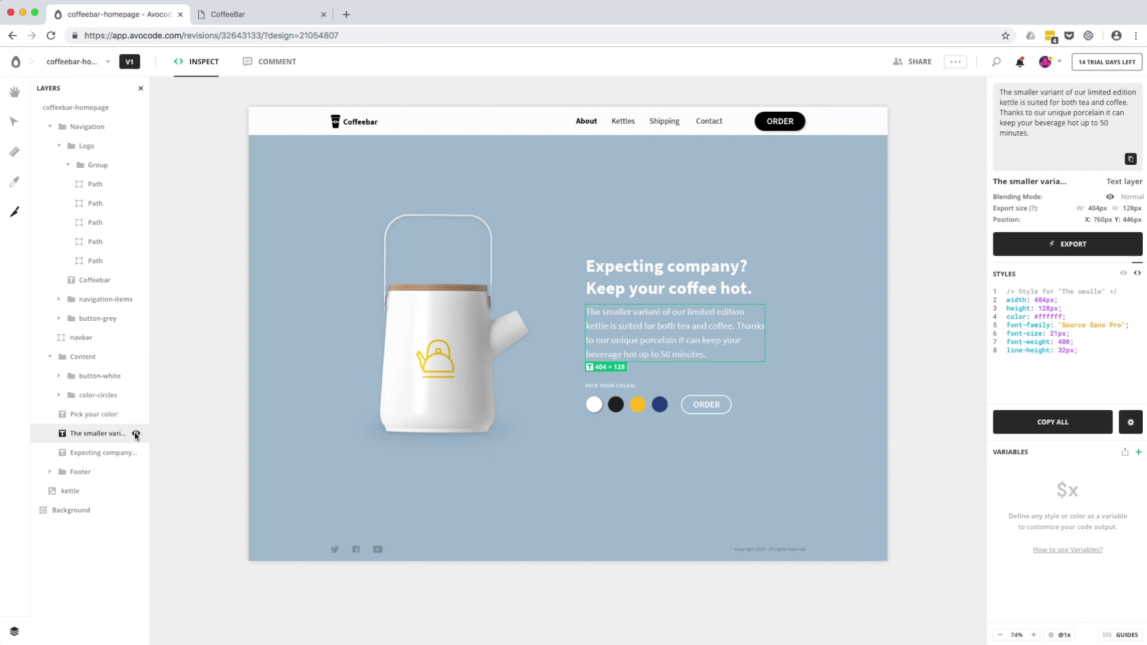
Step: Hide and re-show 'The smaller variant' paragraph, toggle the Layers panel, and view the whole 1440 × 1024 page
click(136, 434)
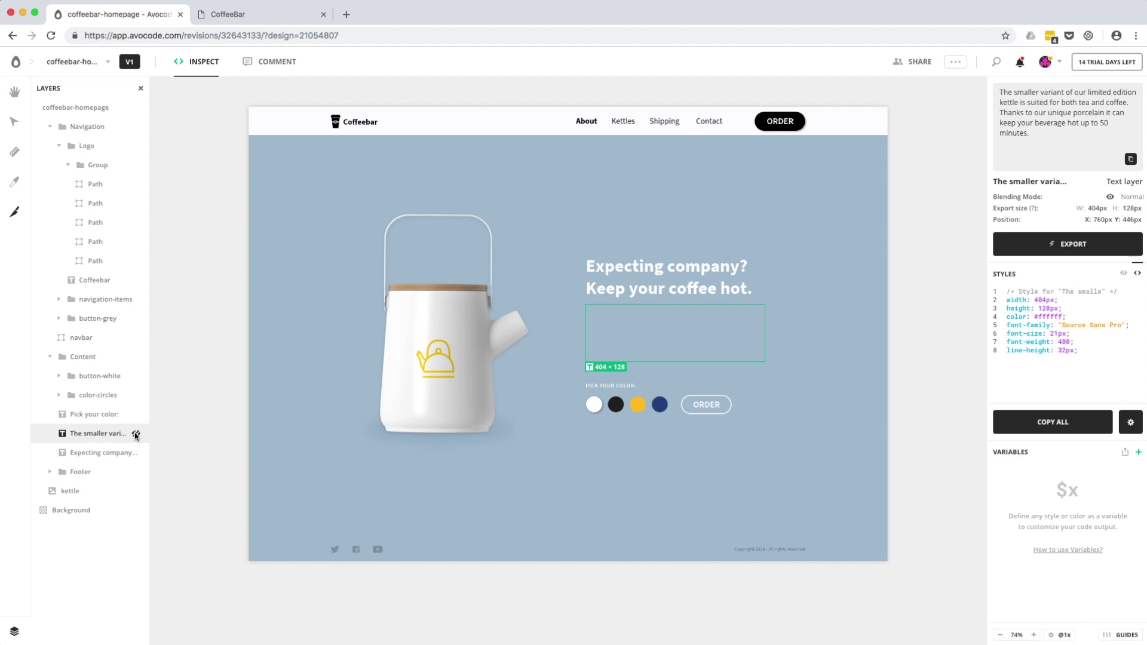
click(136, 434)
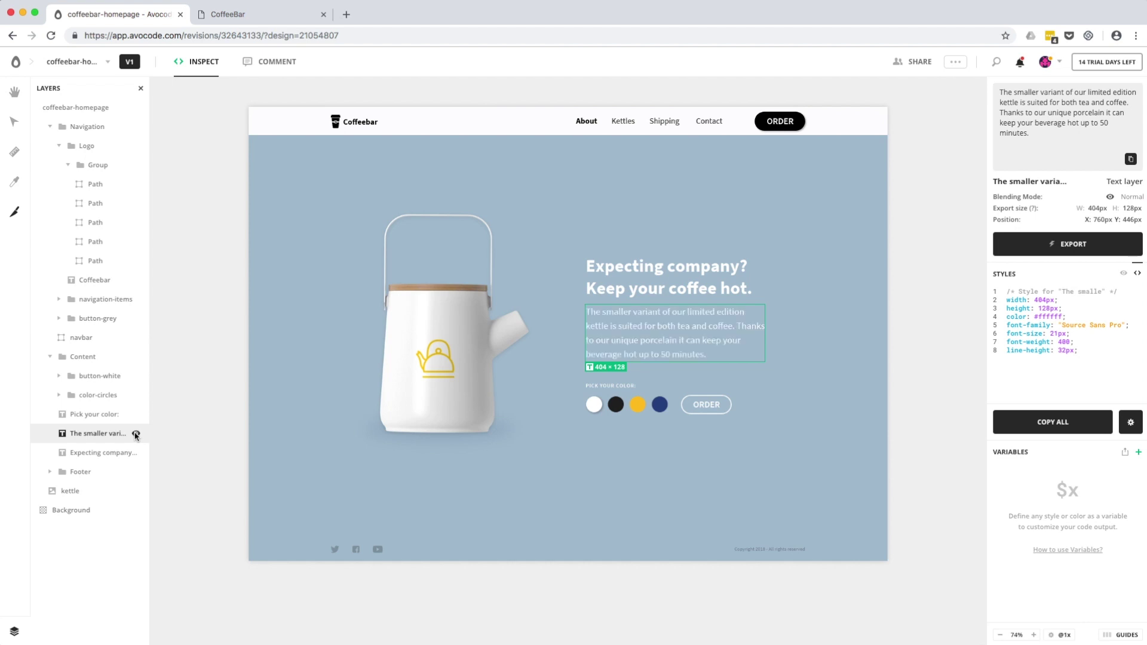
click(14, 632)
click(14, 632)
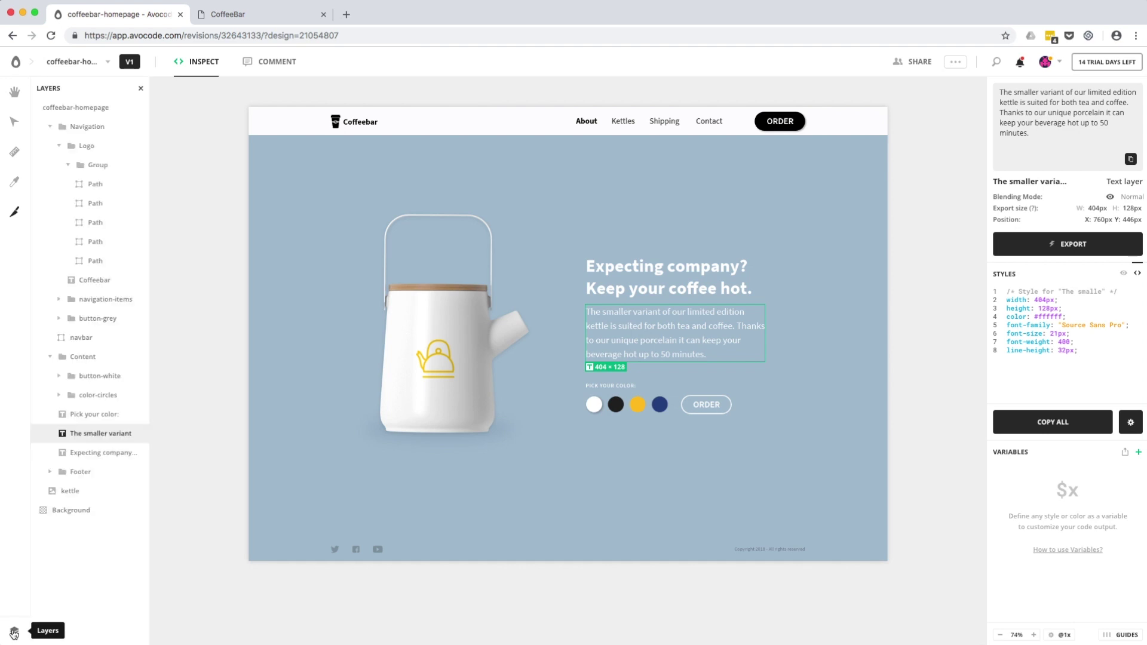
click(771, 272)
click(931, 332)
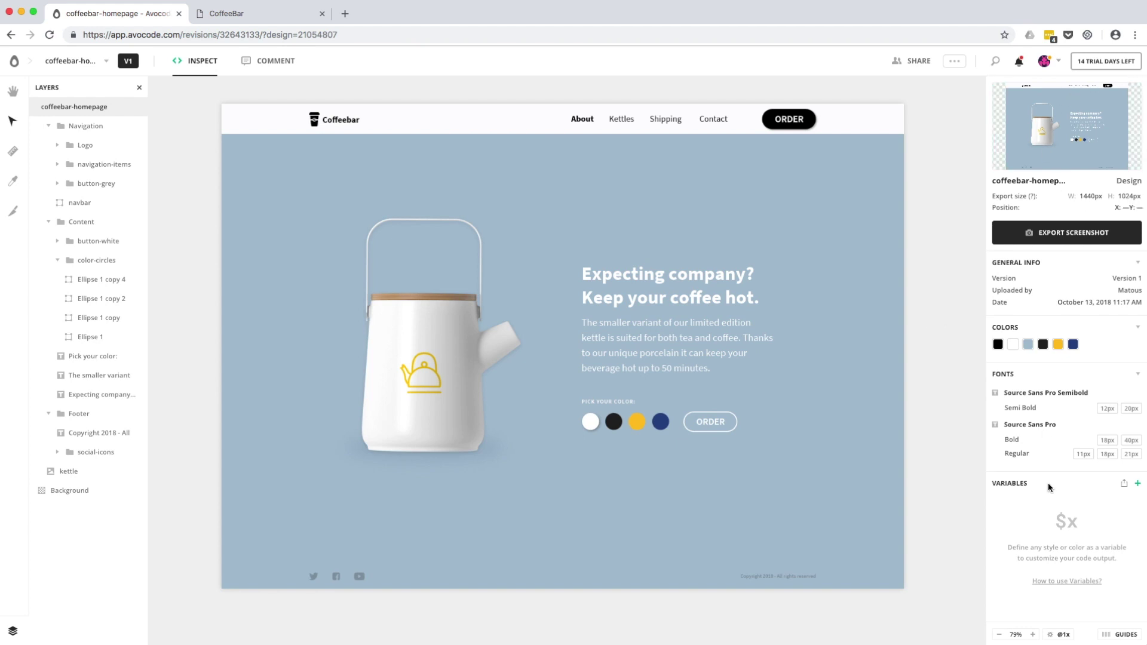
Step: Select the 'Expecting company? Keep your coffee hot.' heading and copy its text from the preview
click(675, 300)
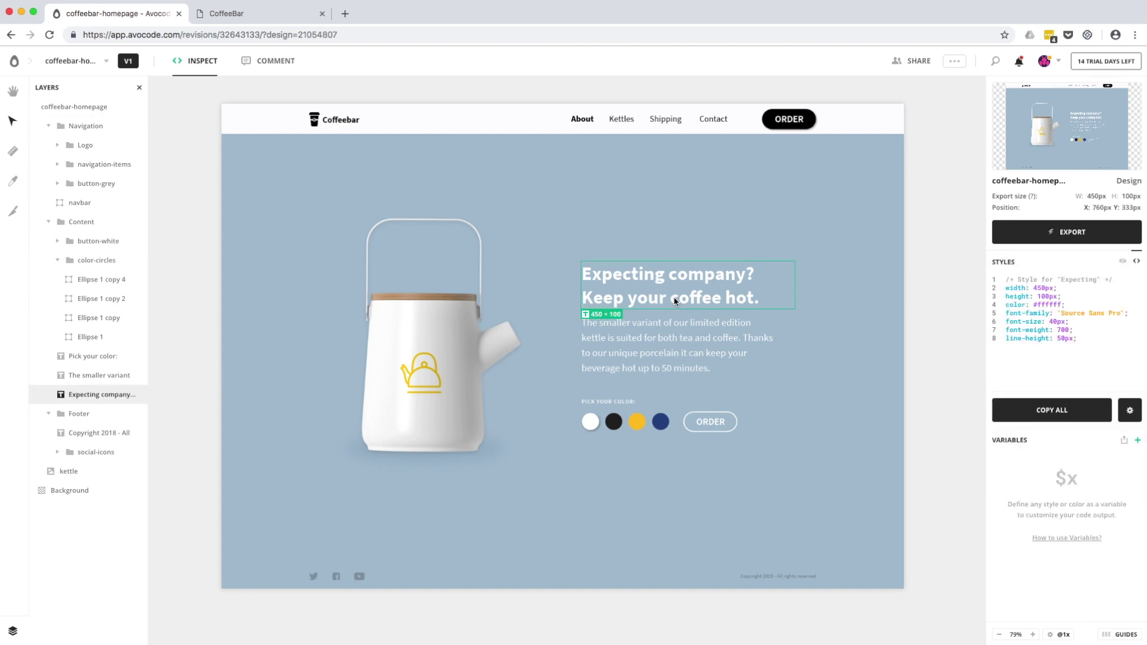
click(464, 351)
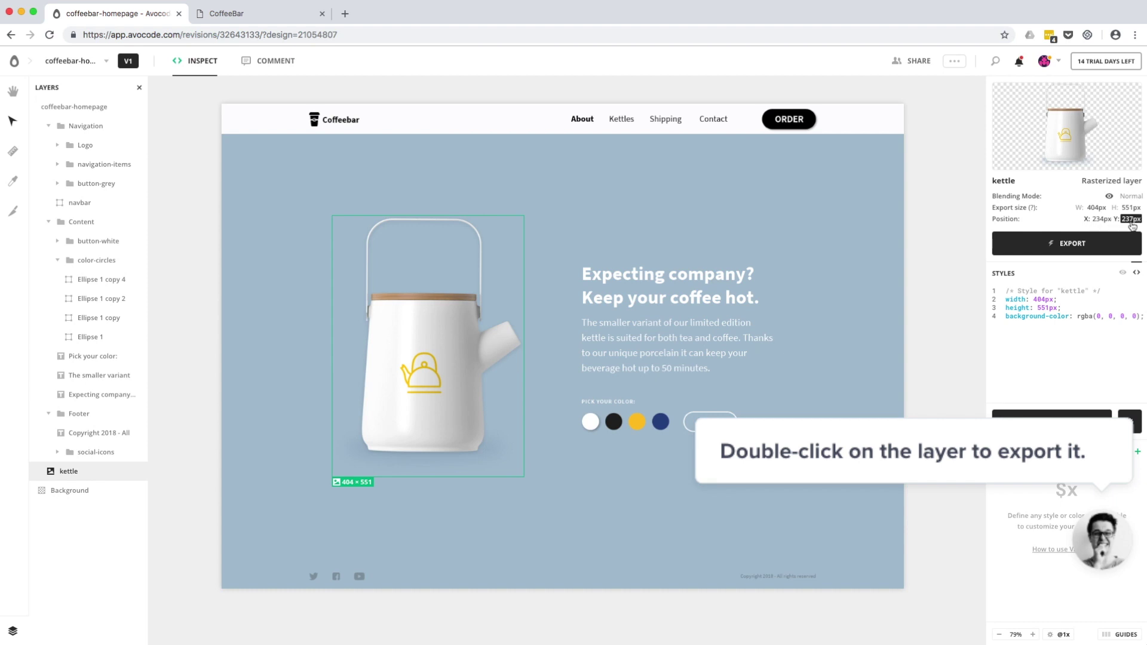
click(687, 302)
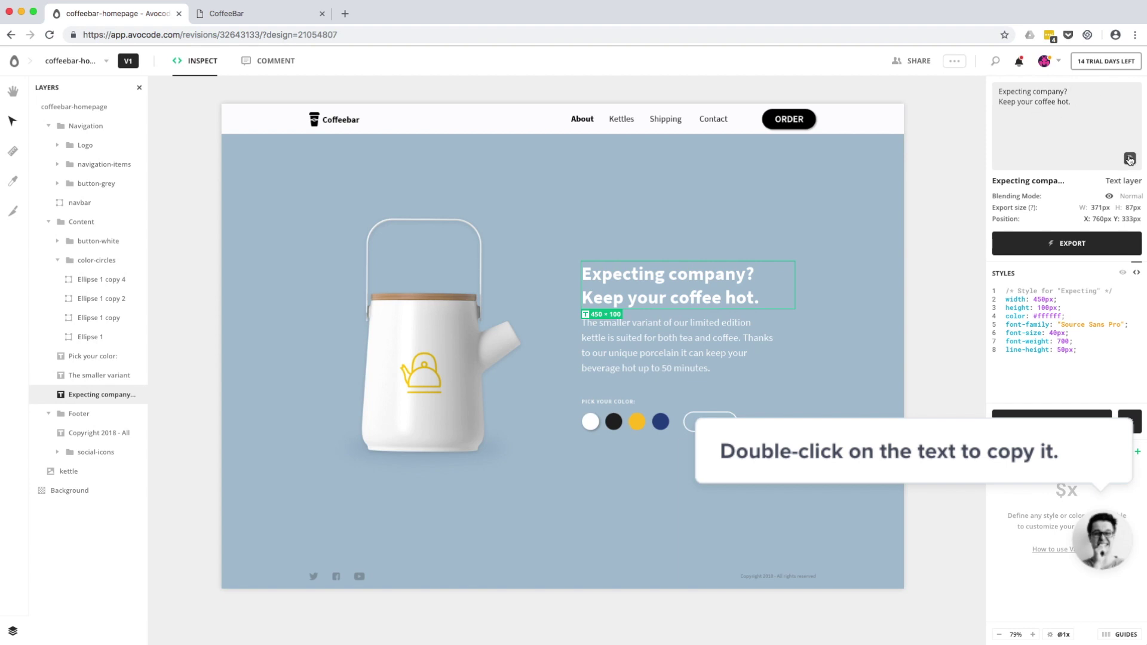
click(1129, 159)
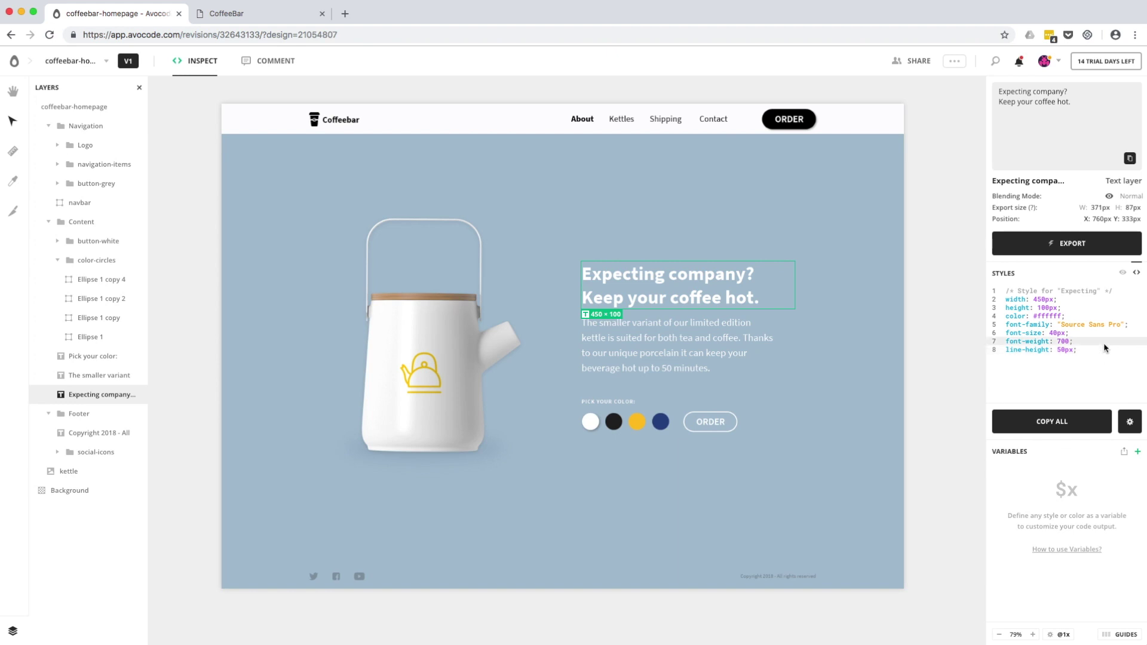
Step: Switch the heading's styles to a property list and back to CSS, then show the Sass, SCSS and Stylus formats
click(1122, 274)
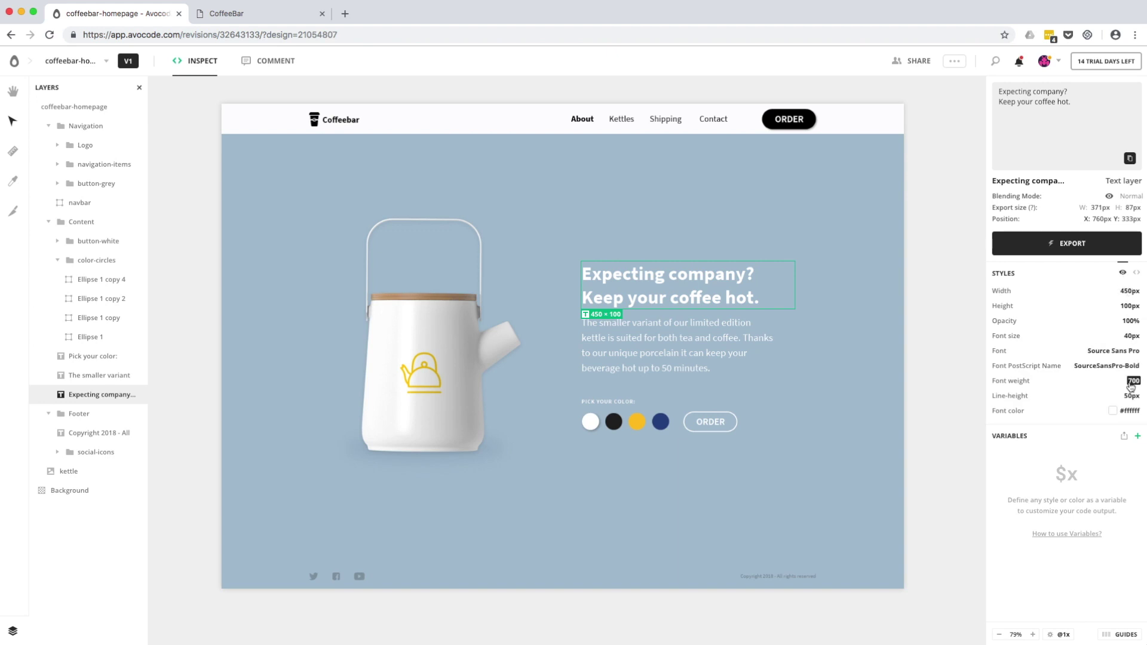
click(1137, 273)
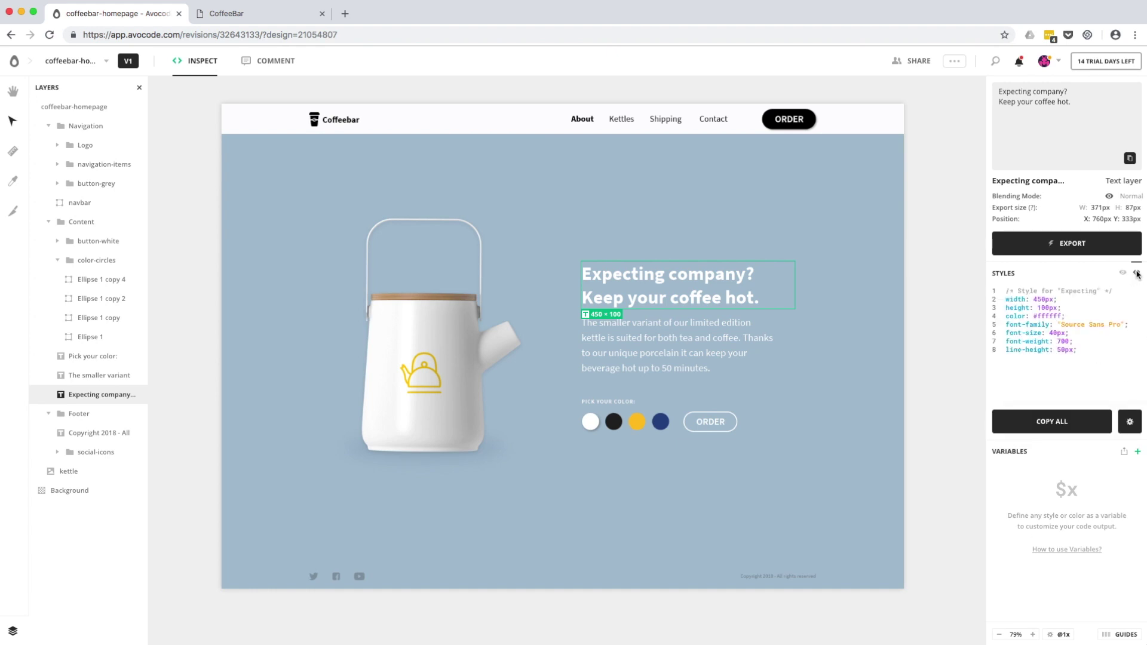
click(1129, 421)
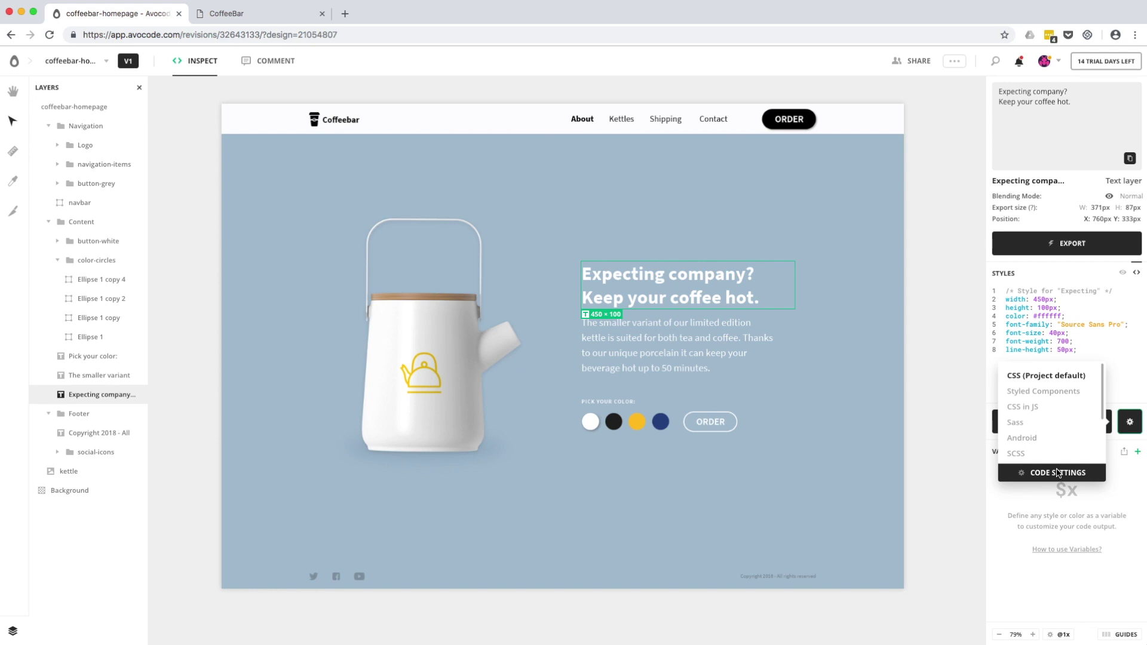
Step: Copy the heading's 50px line-height value, its line and full CSS, then inspect the 36 × 36 px #ffc222 circle
click(1131, 380)
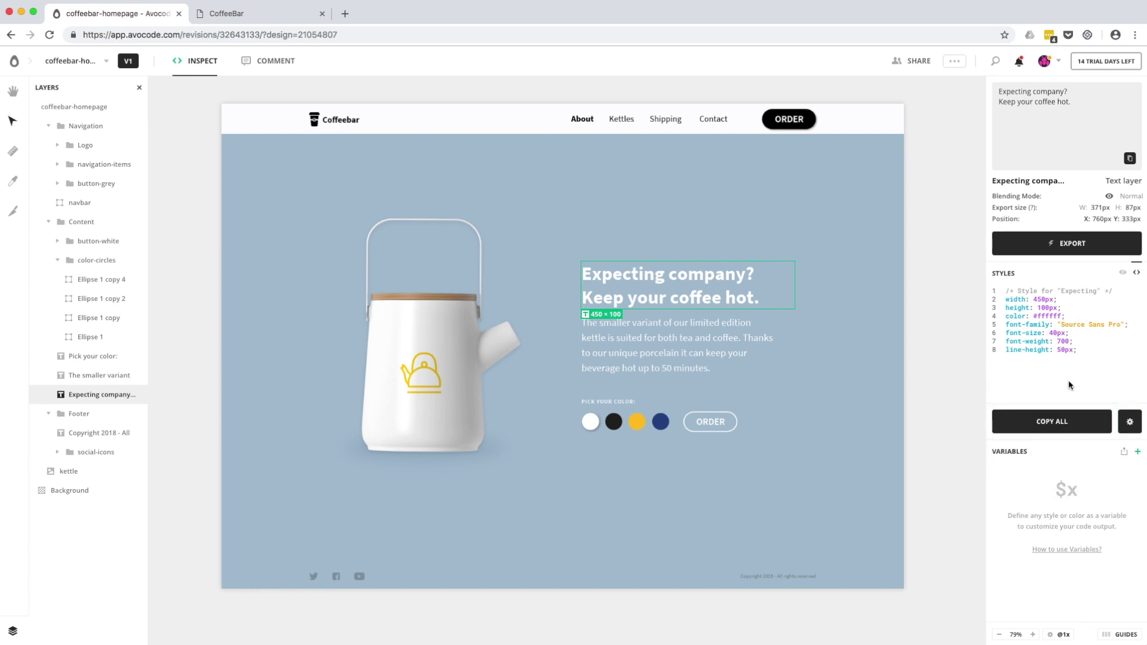
click(1072, 350)
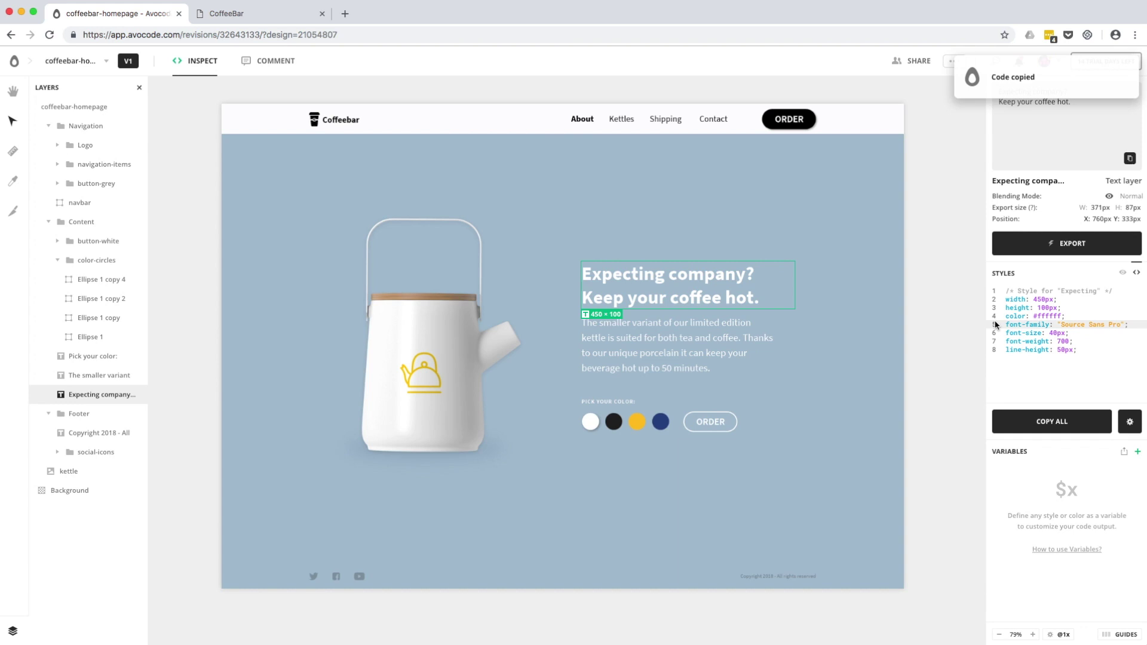
click(996, 352)
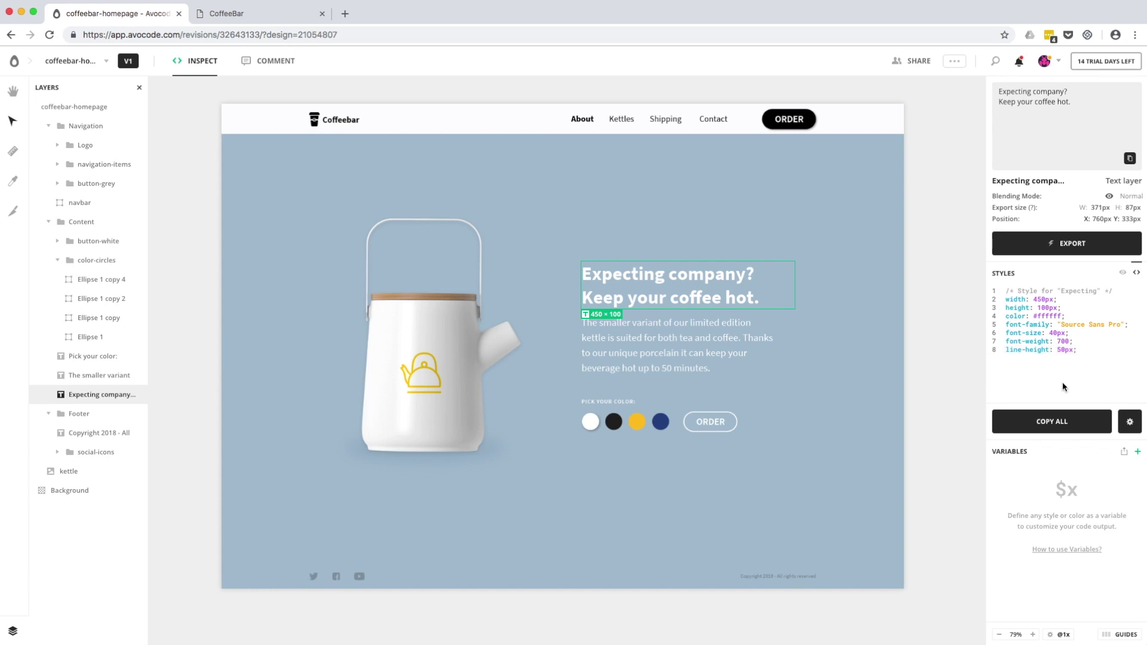
click(1062, 423)
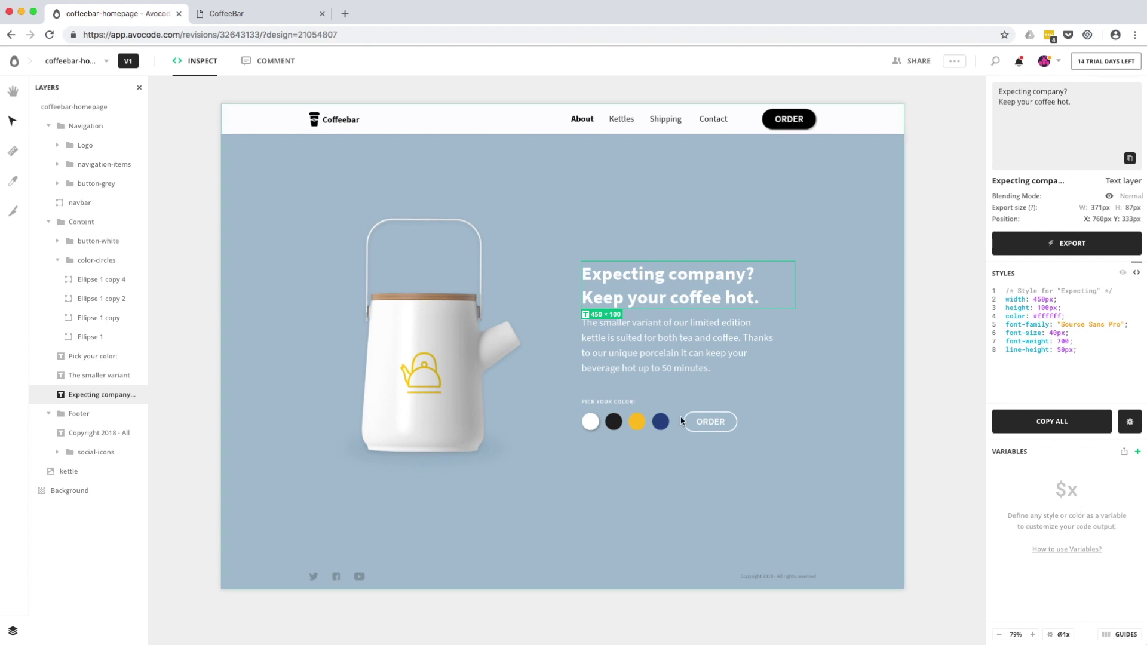
click(641, 425)
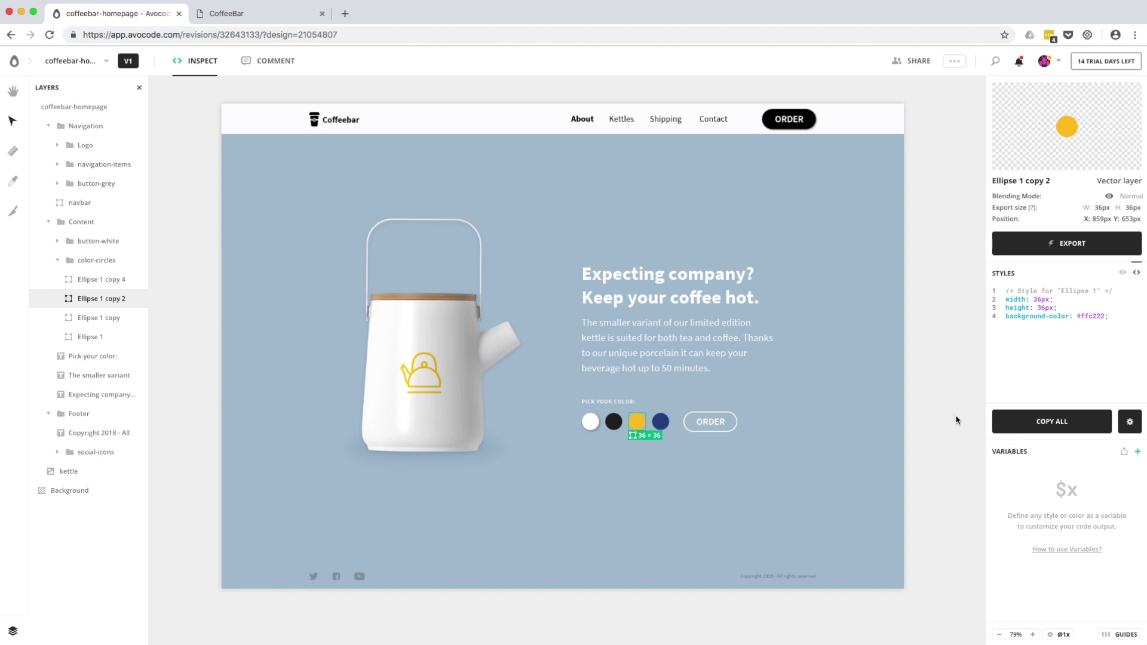
click(1138, 452)
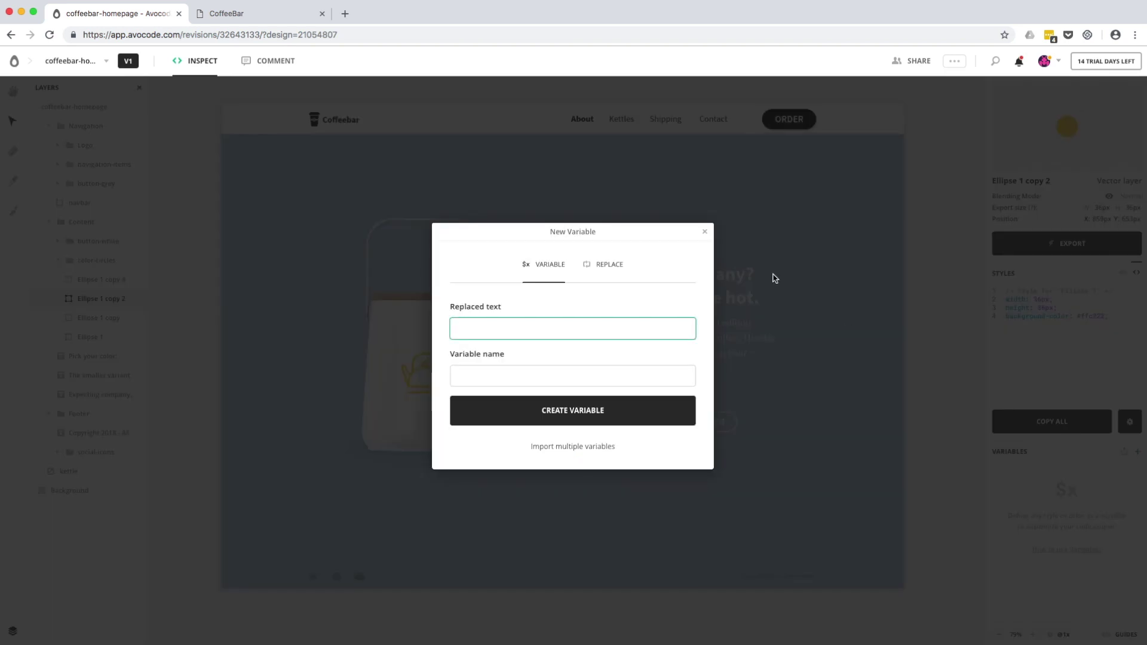
click(705, 232)
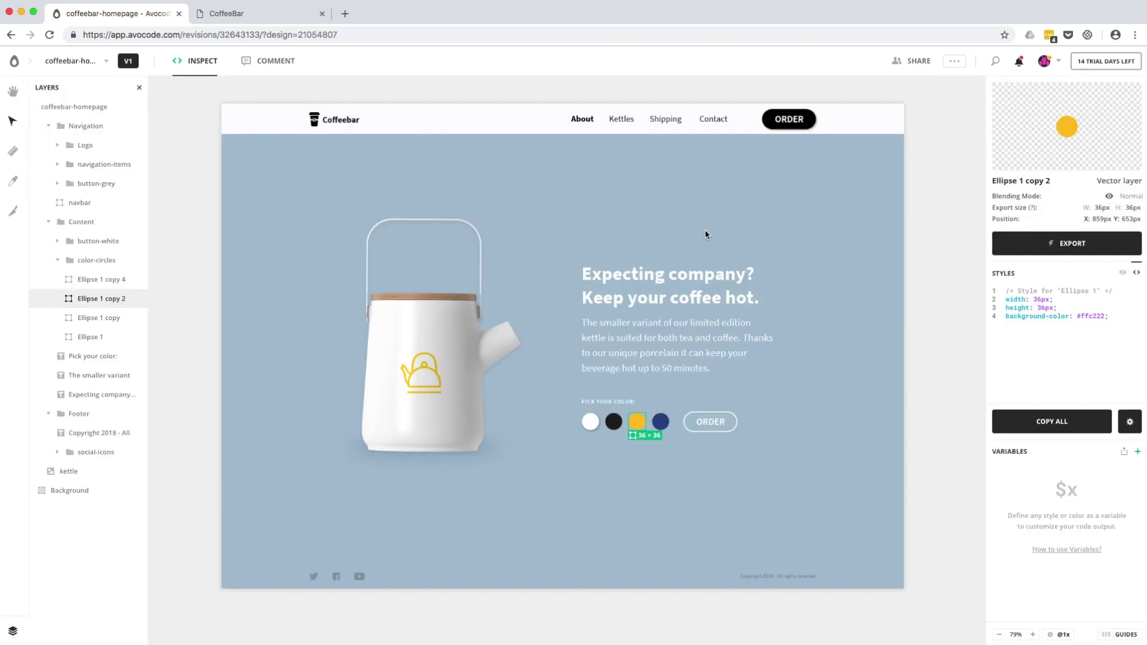
click(1124, 452)
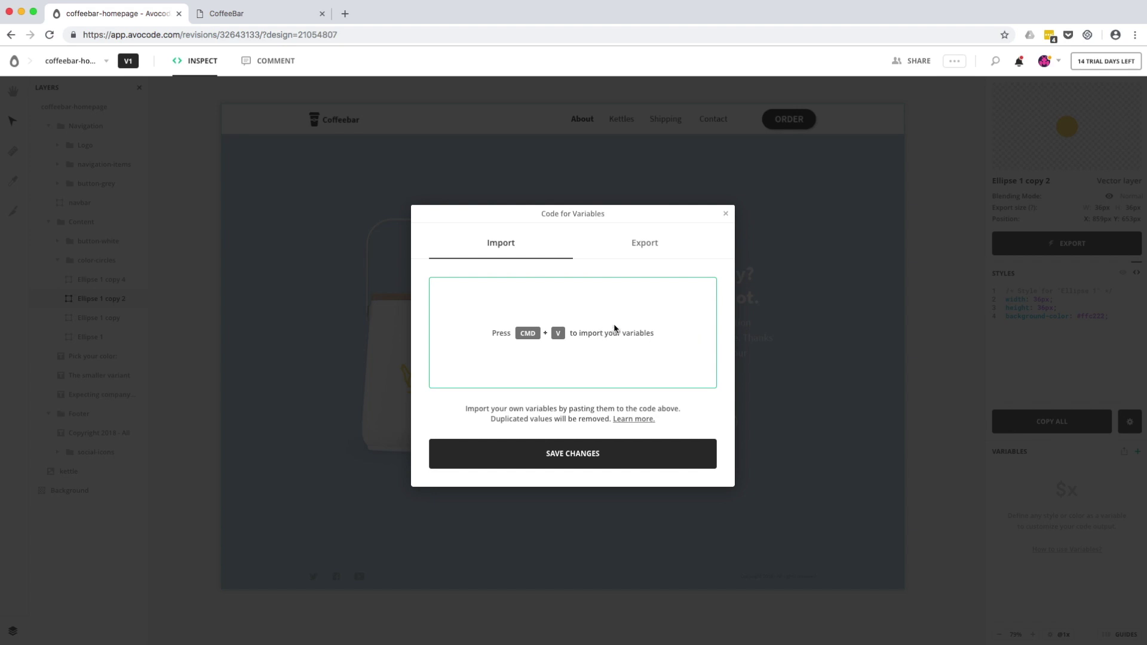
click(725, 214)
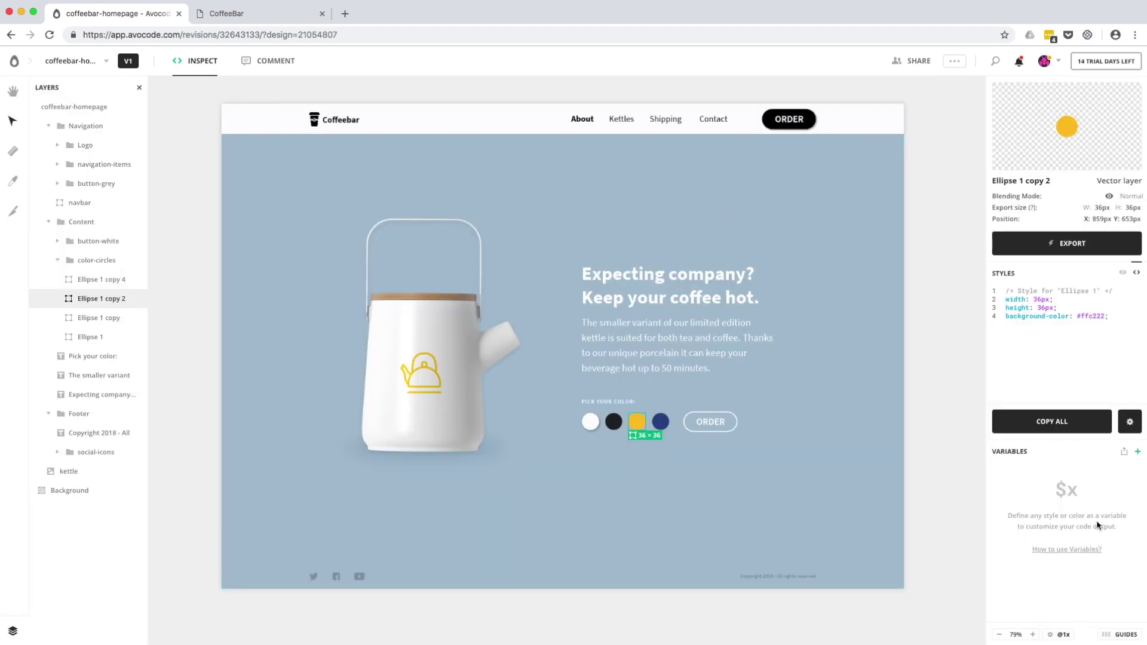
click(1014, 635)
click(1033, 635)
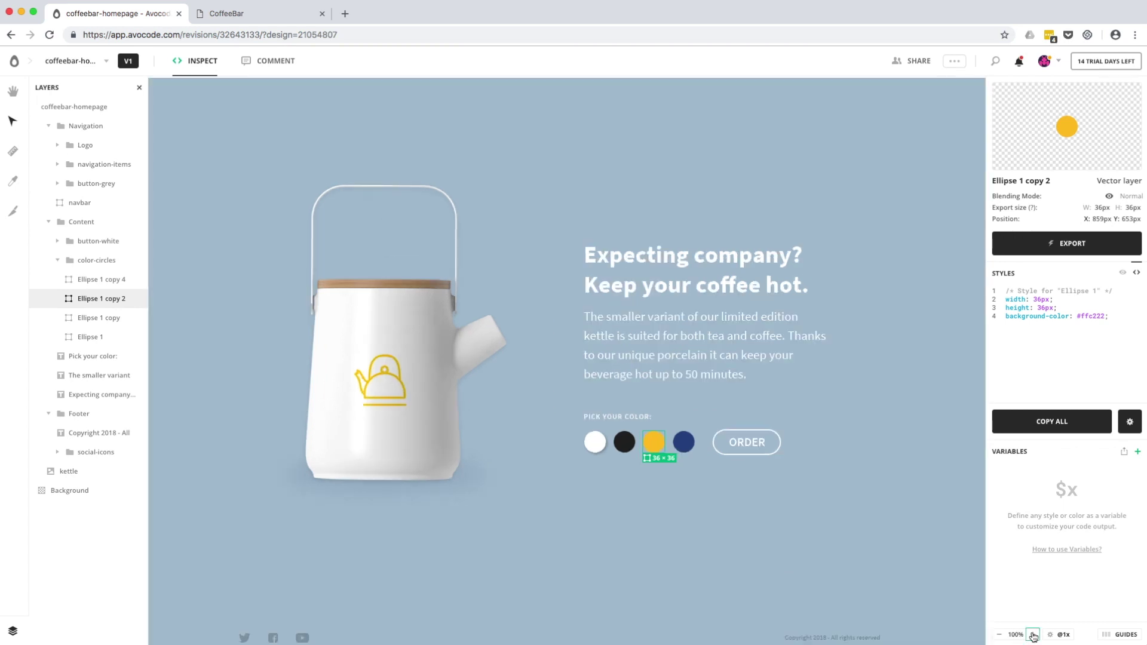
click(998, 634)
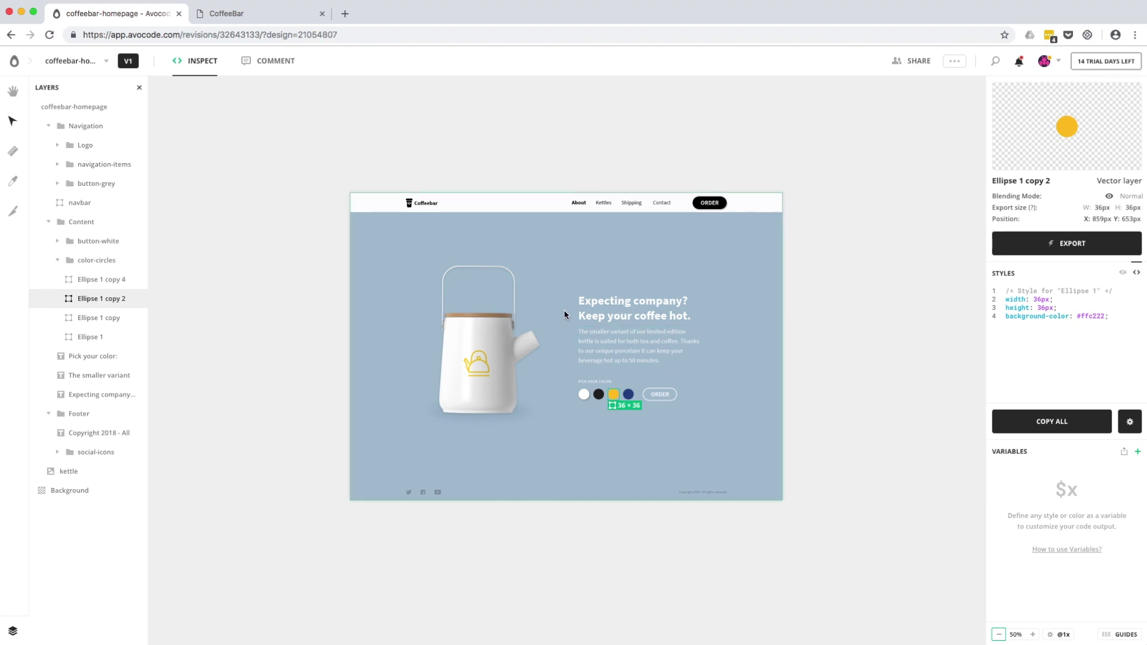
scroll(564, 311, up, 5)
scroll(564, 311, down, 5)
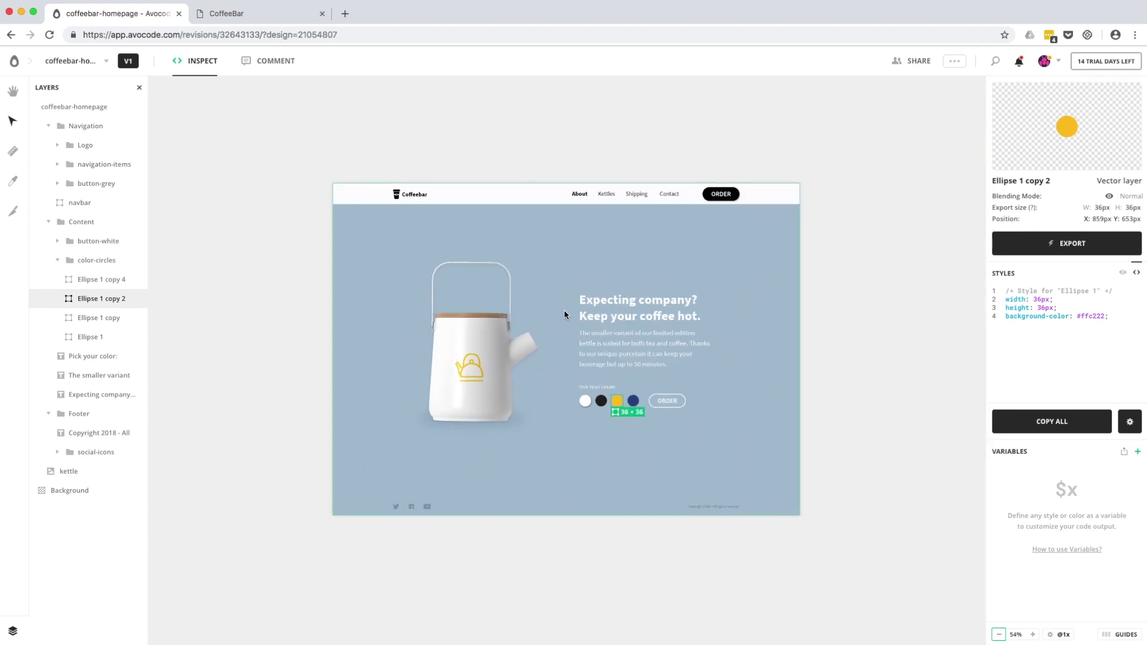
scroll(564, 310, down, 2)
scroll(561, 313, up, 5)
scroll(562, 314, up, 1)
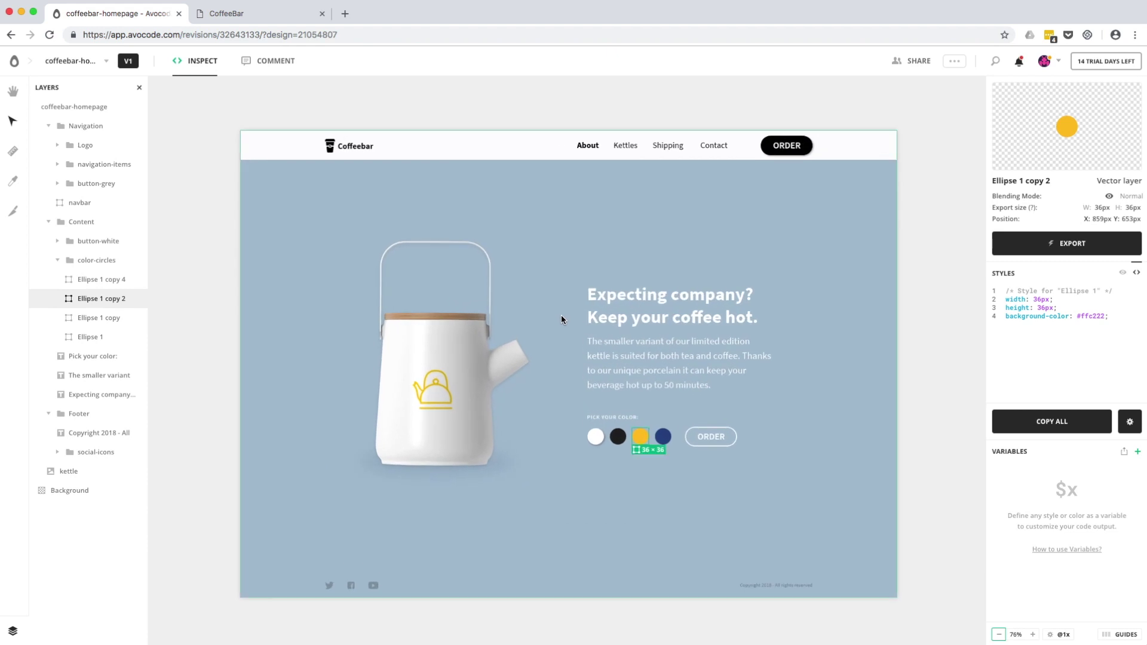
click(1061, 637)
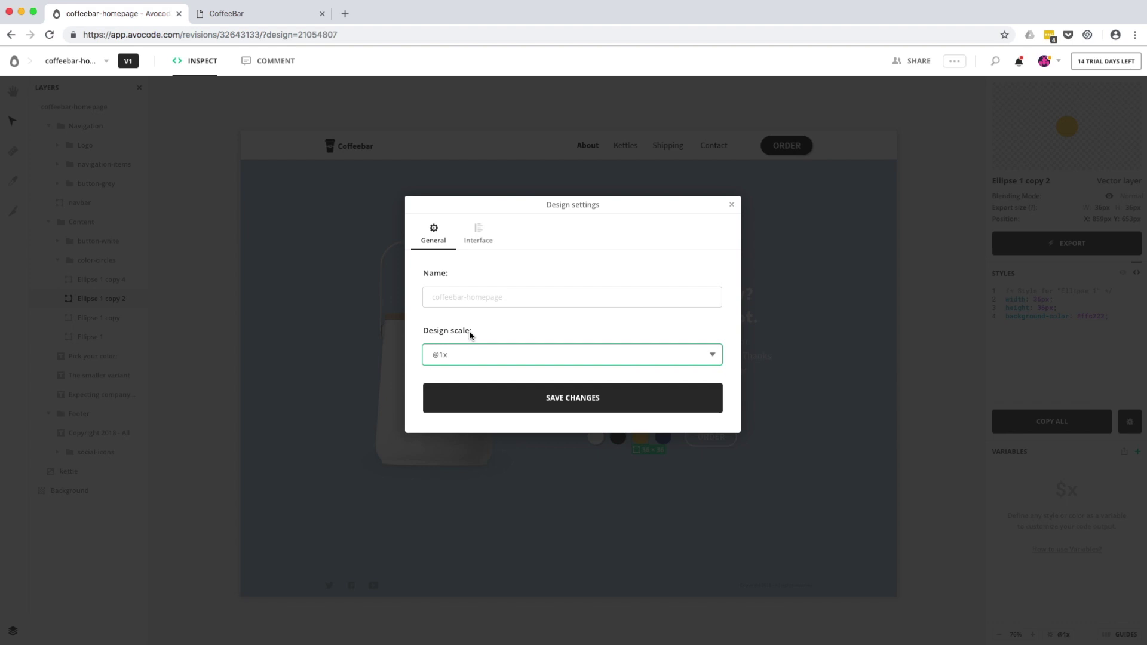
click(496, 357)
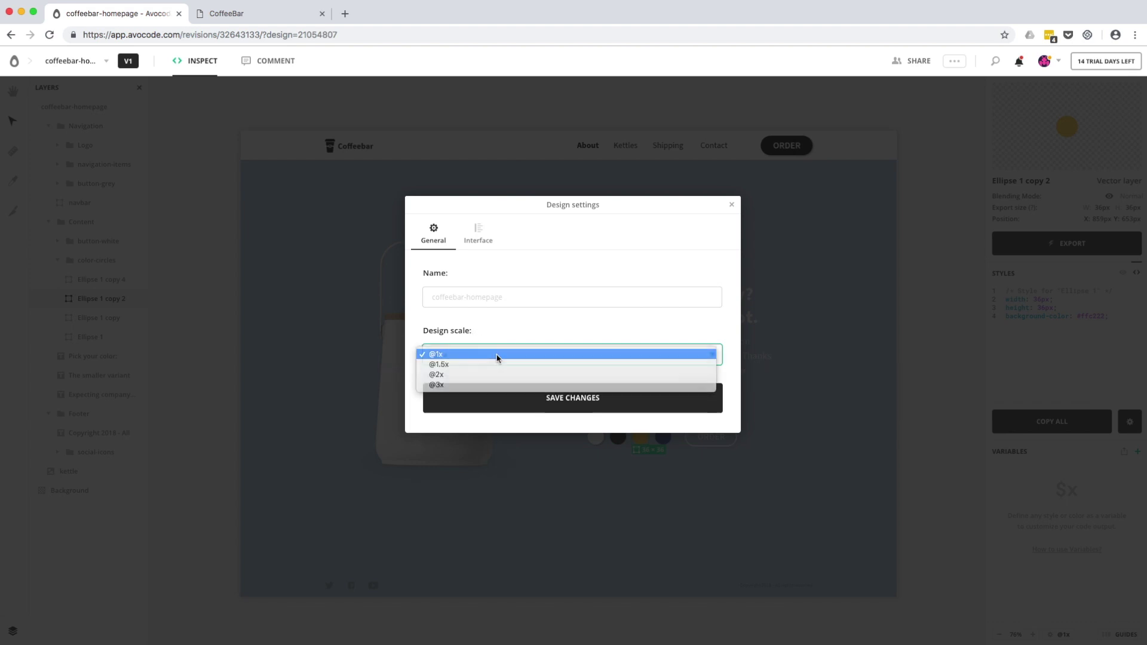
click(496, 355)
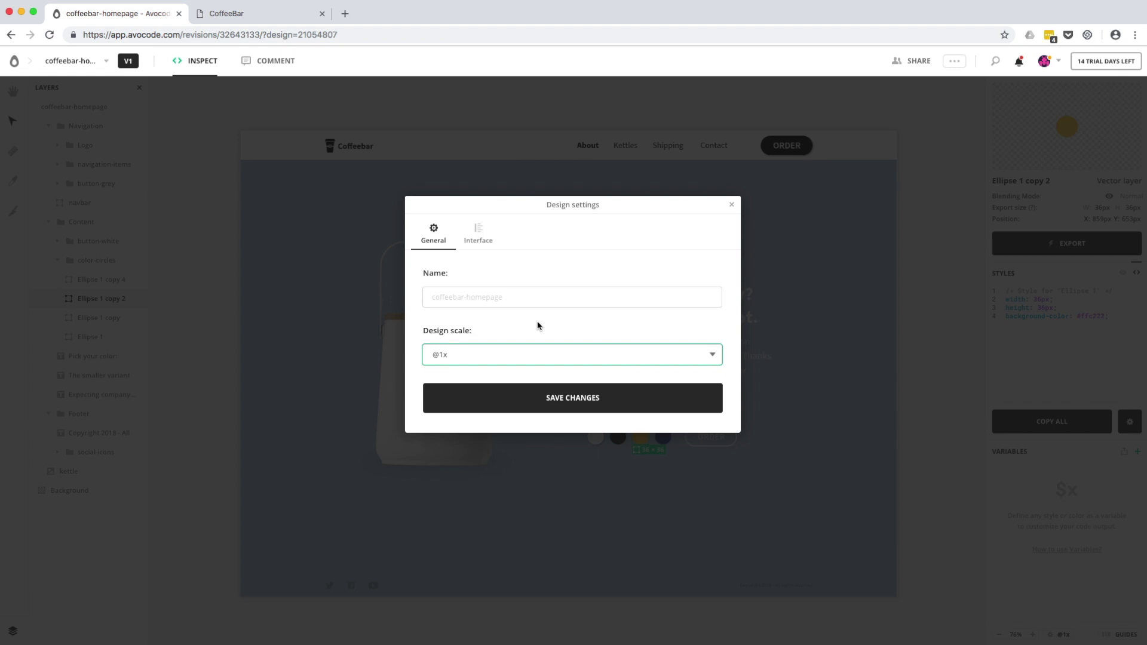
click(477, 237)
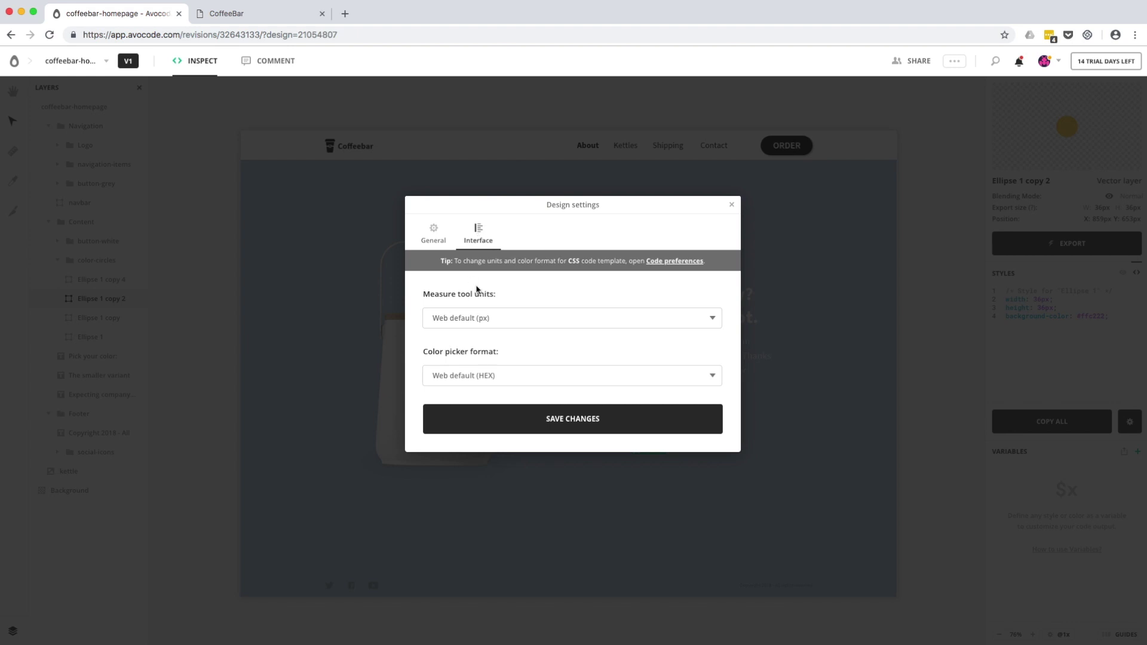
click(509, 321)
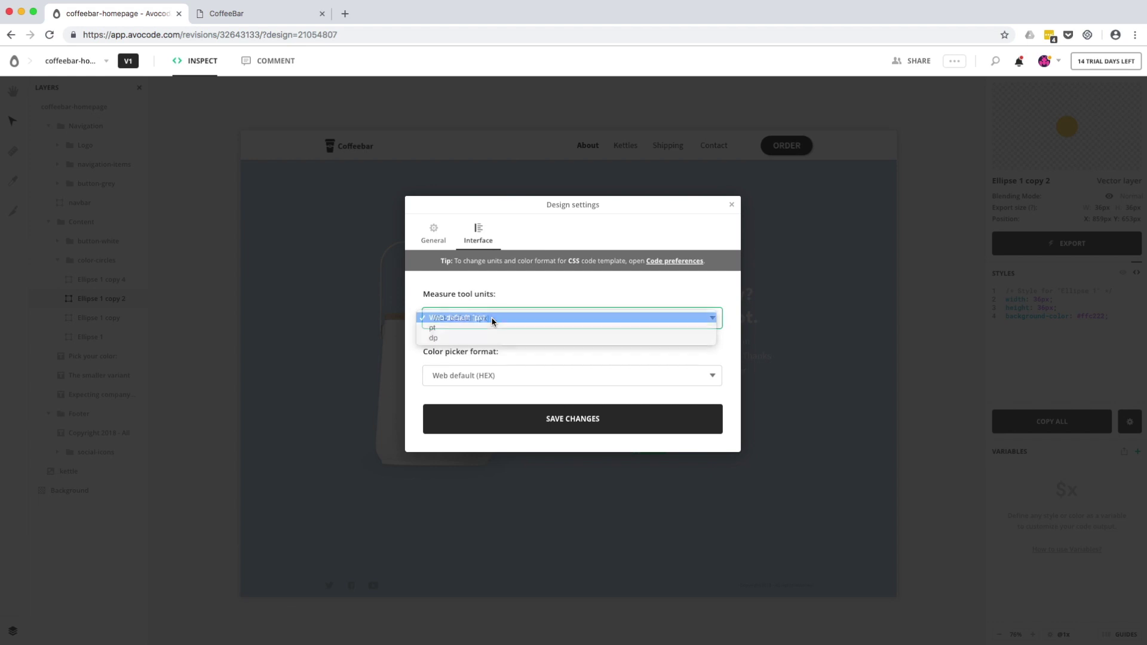
click(494, 318)
click(521, 382)
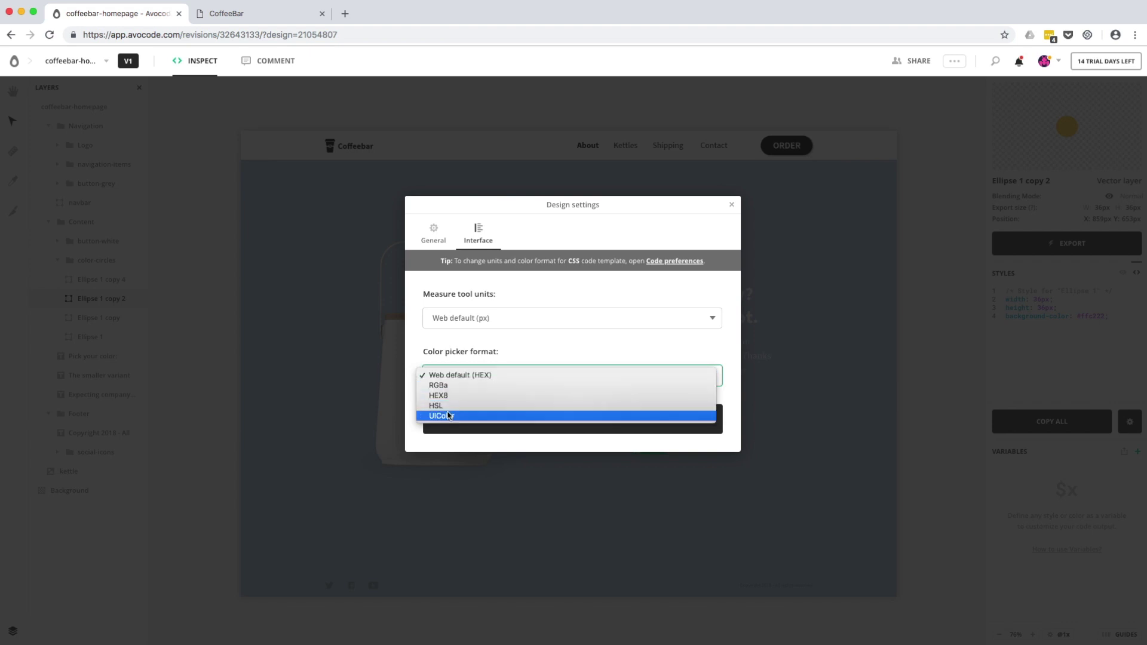
click(563, 344)
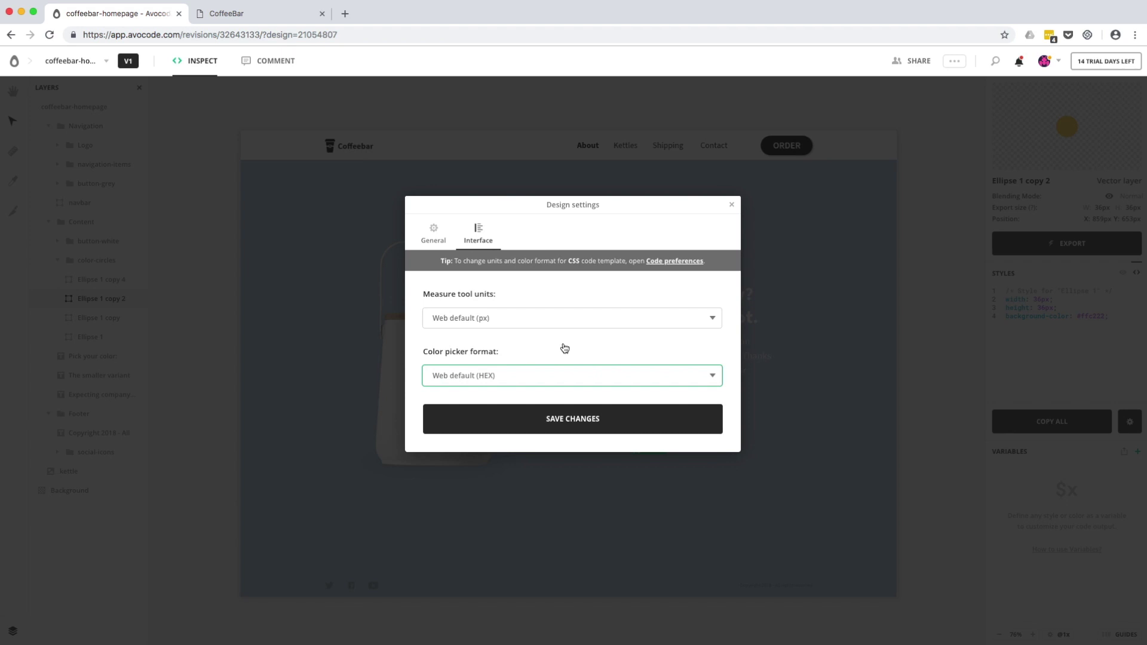
click(680, 424)
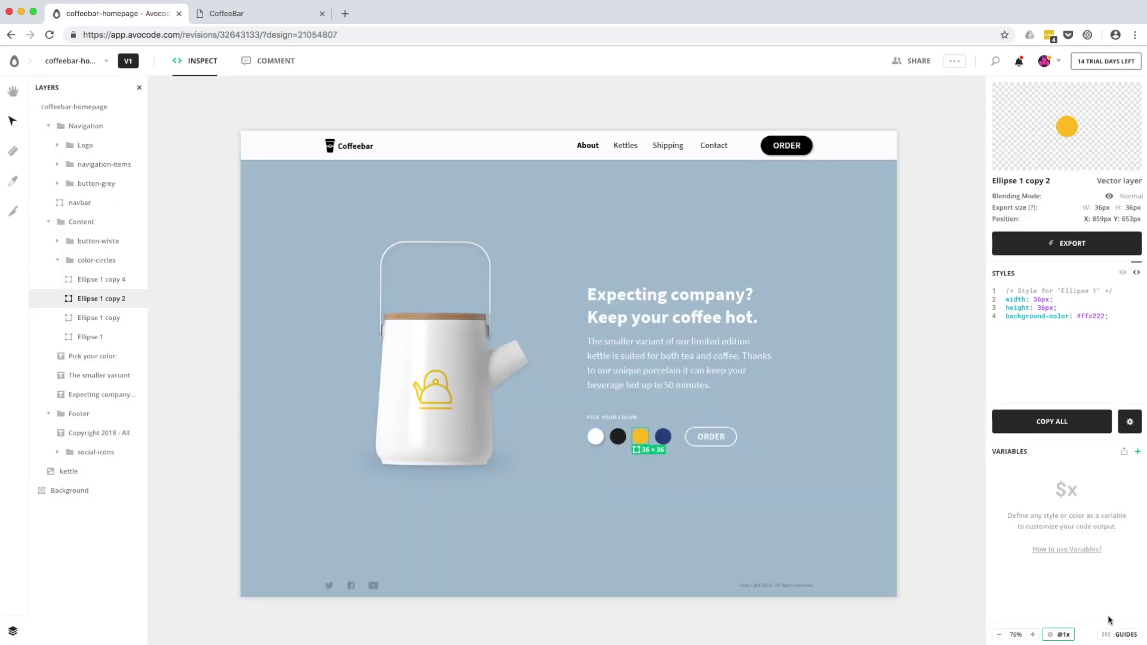
Step: Briefly show the designer's guides, the grid and the red layout columns, toggling each back off
click(1121, 634)
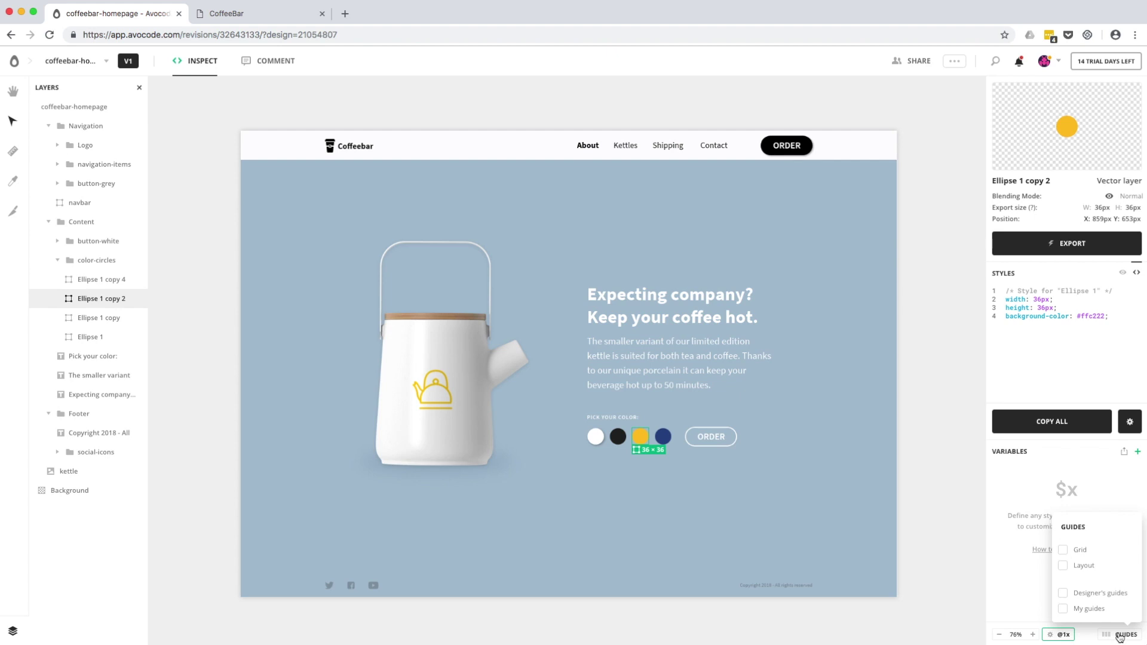
click(1063, 593)
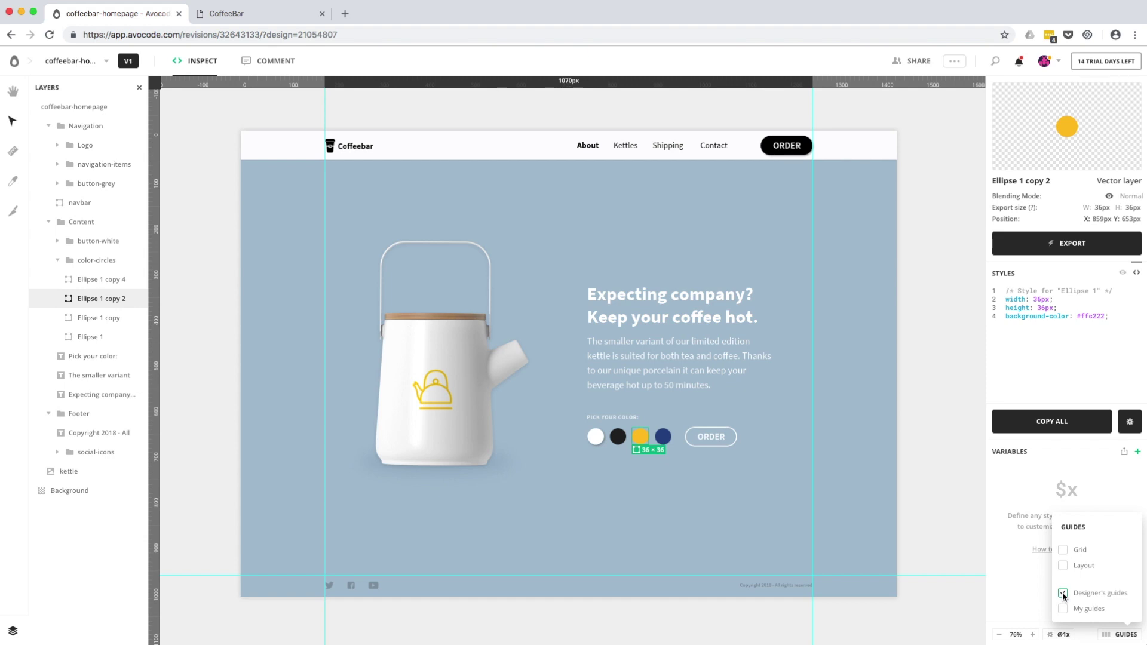
click(1063, 593)
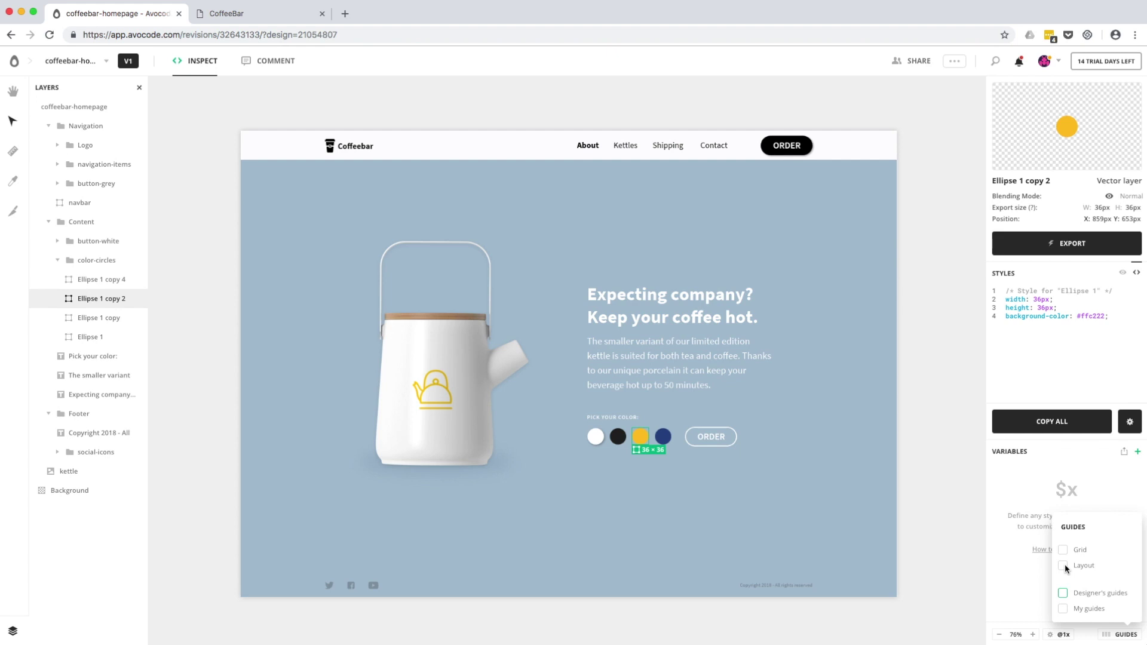
click(1064, 548)
click(1063, 565)
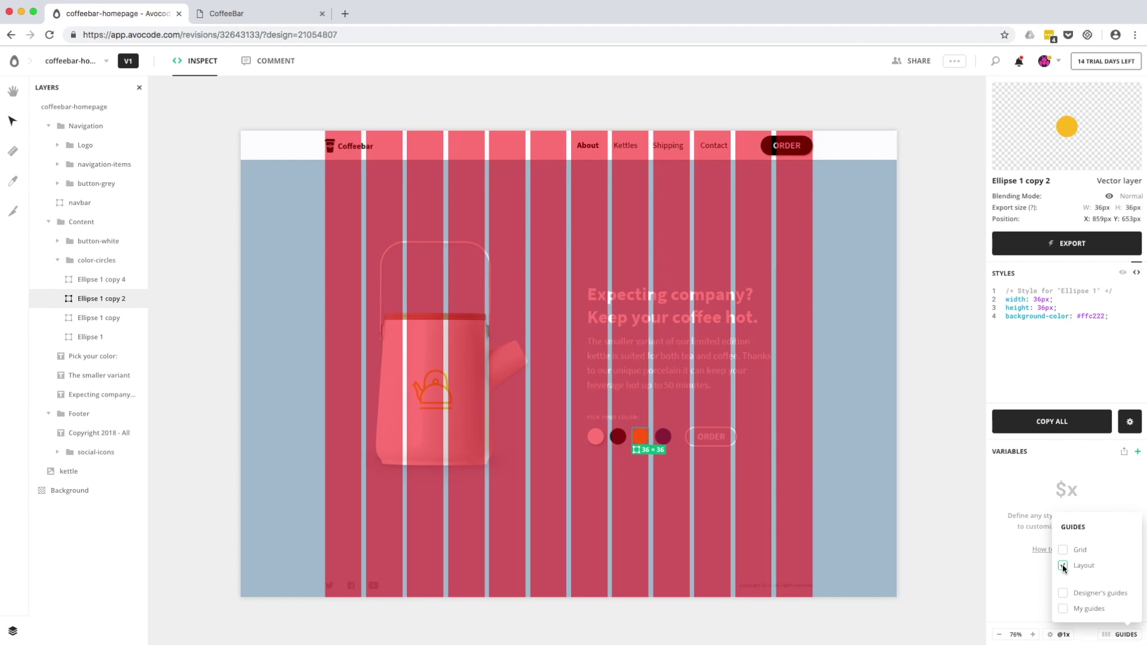
click(1063, 565)
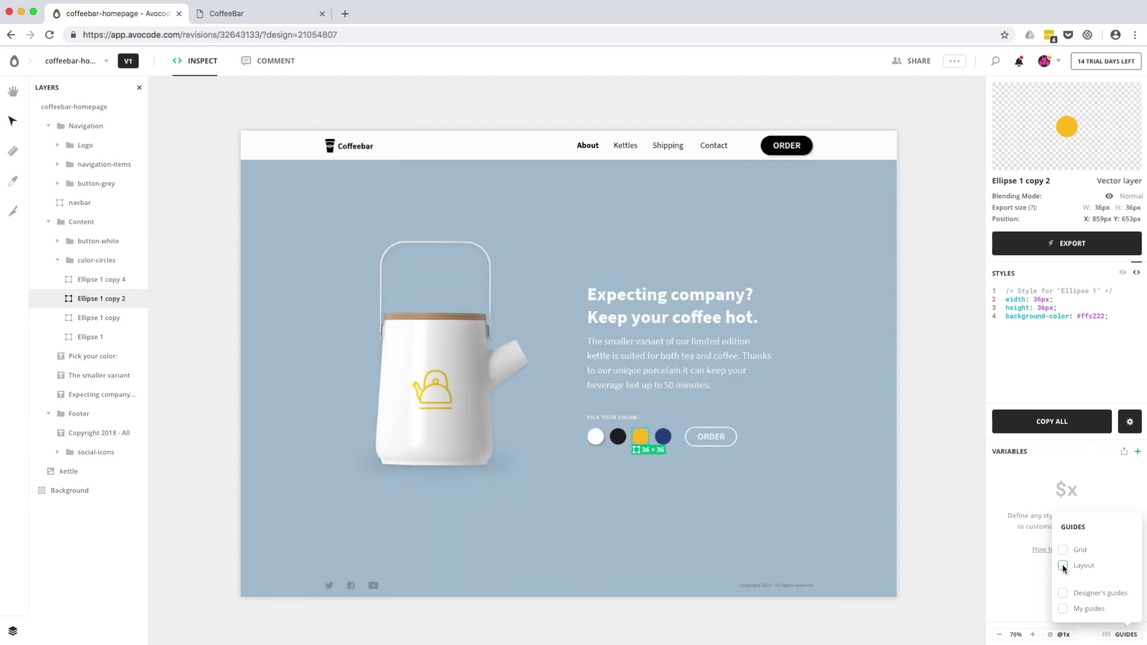
Step: Enable My guides, drag a horizontal and a vertical guide onto the canvas, then drag both off
click(1063, 609)
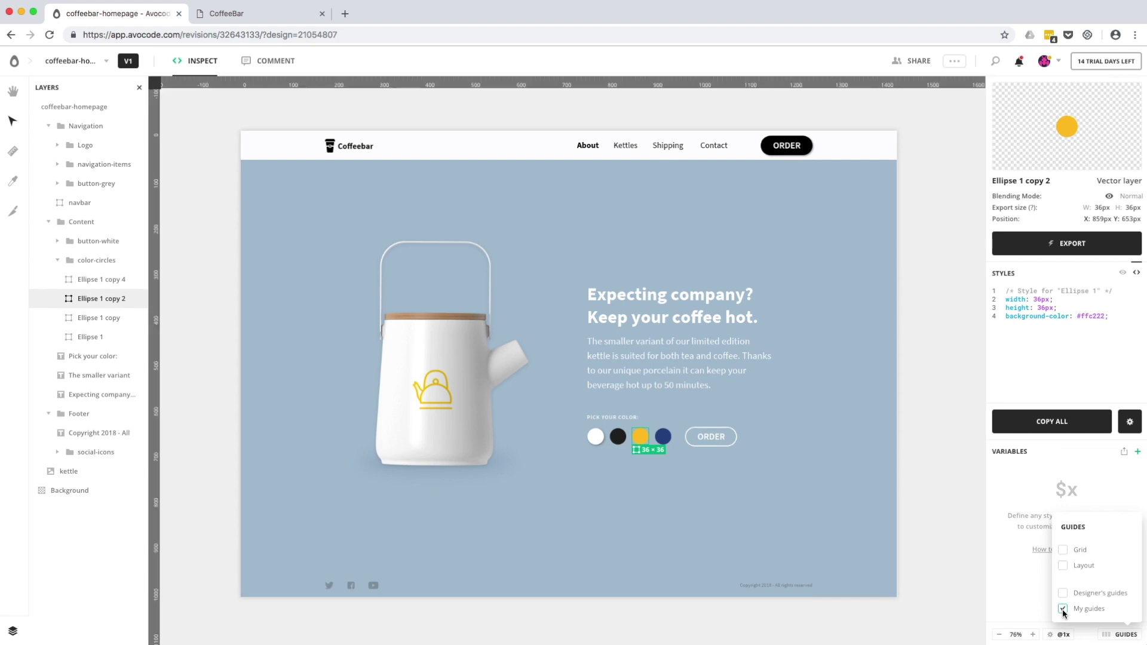
drag(590, 86, 589, 235)
drag(157, 180, 432, 190)
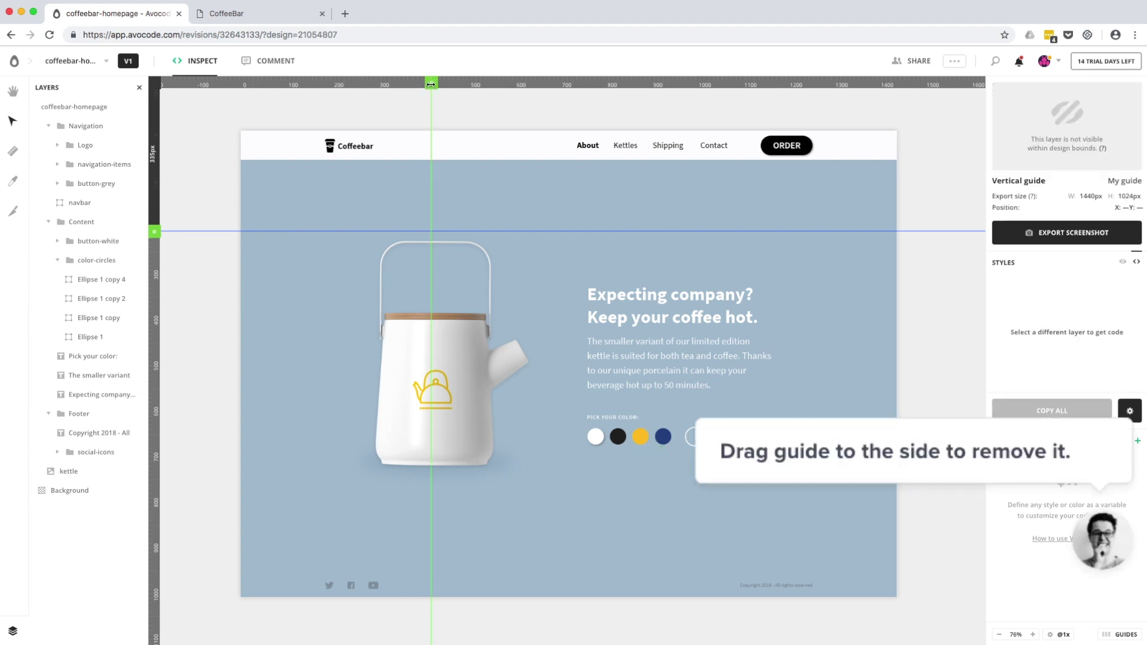
drag(432, 80, 84, 85)
drag(154, 231, 128, 75)
click(128, 60)
click(199, 89)
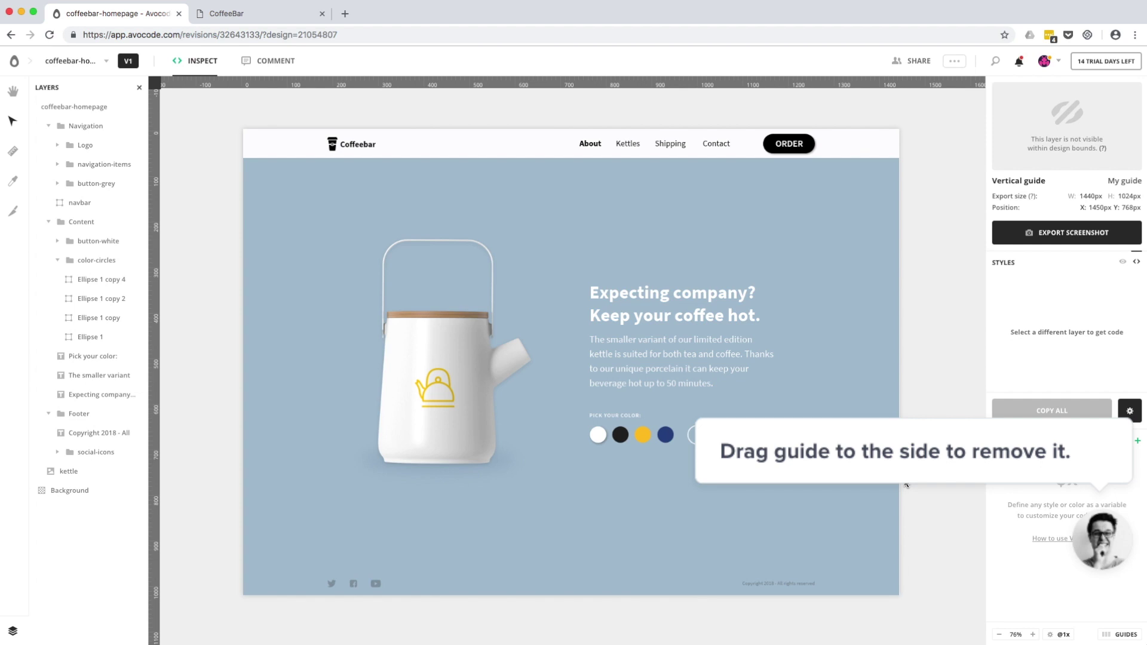
Step: Copy the navy #274687 from the design's colours and select all eight Source Sans Pro text layers
click(931, 473)
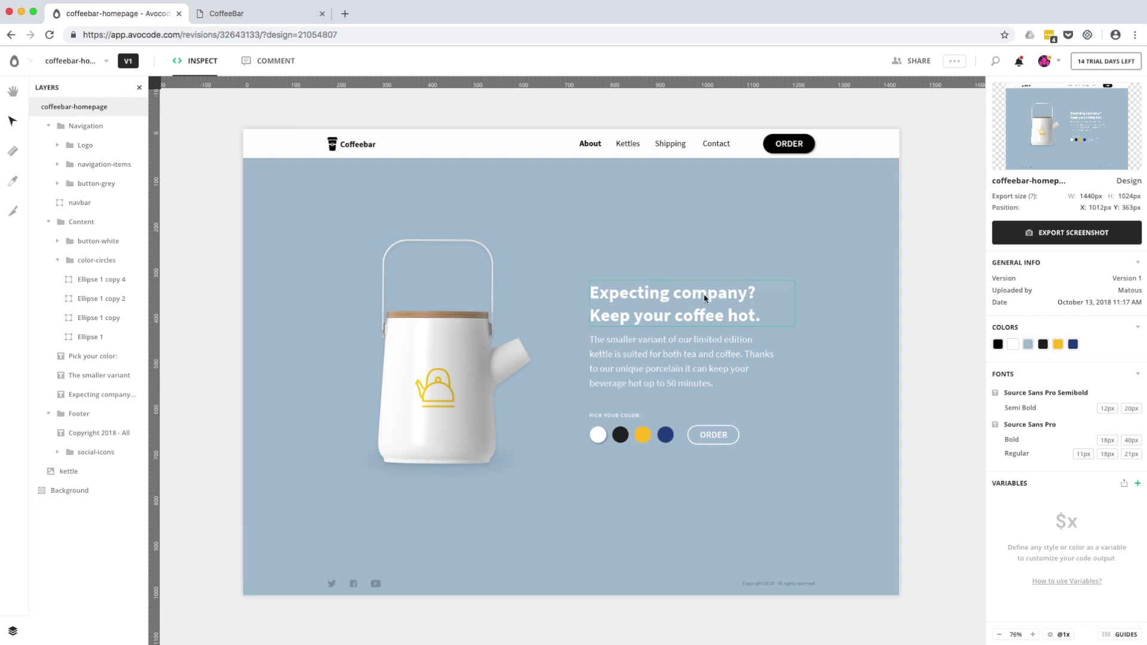
click(1073, 344)
mouse_move(1008, 396)
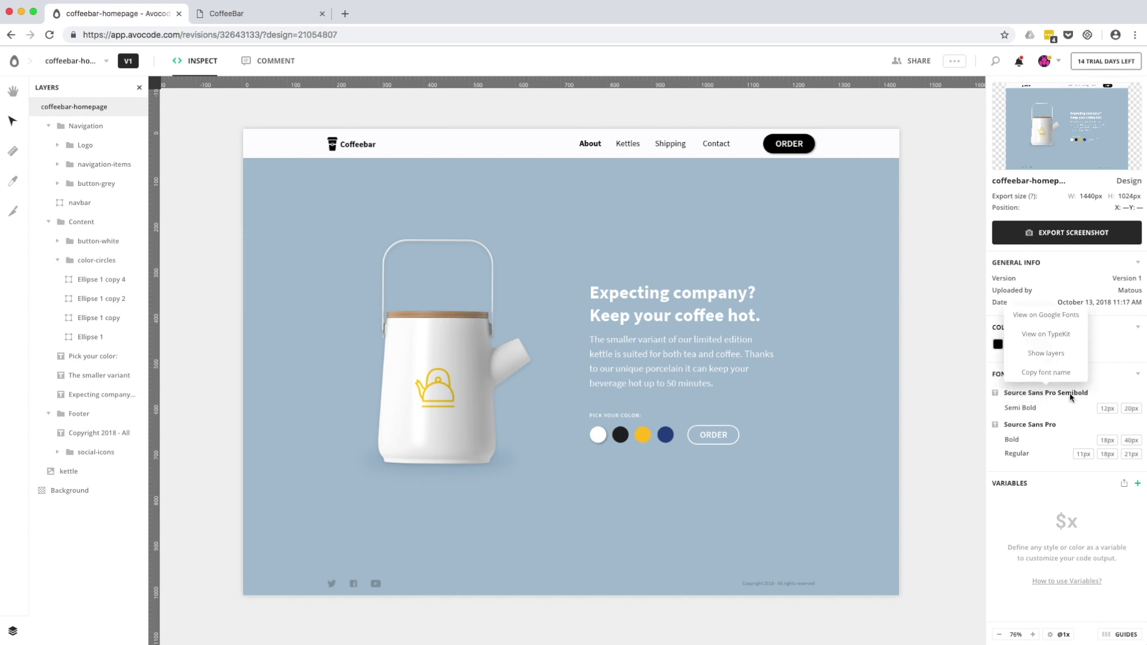
mouse_move(1019, 430)
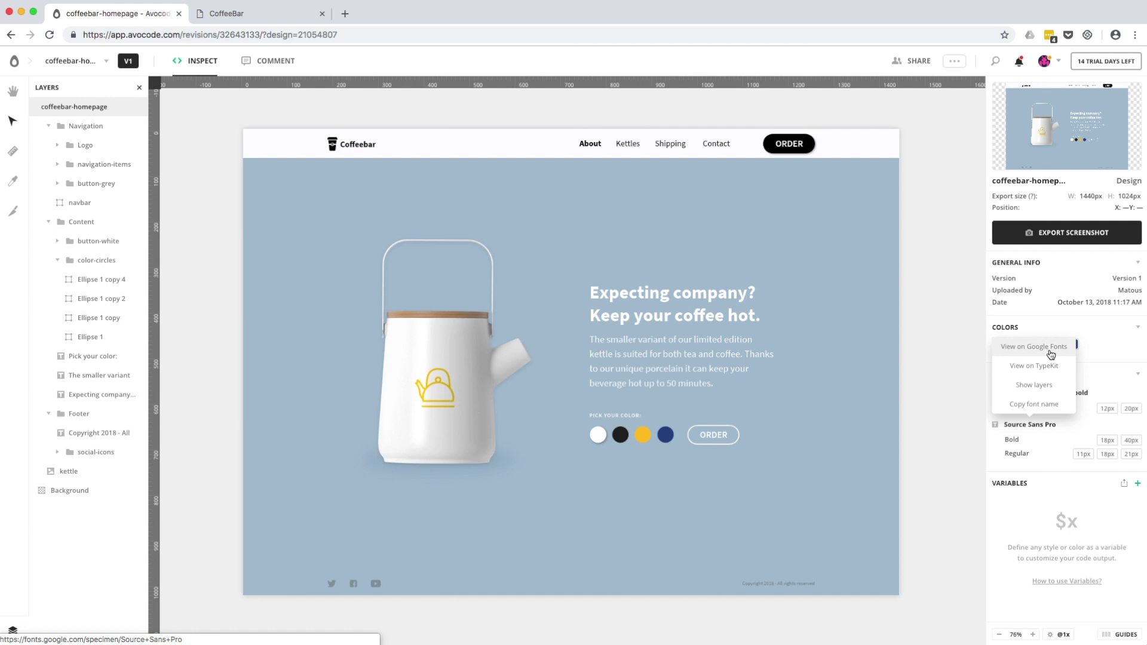
click(1046, 387)
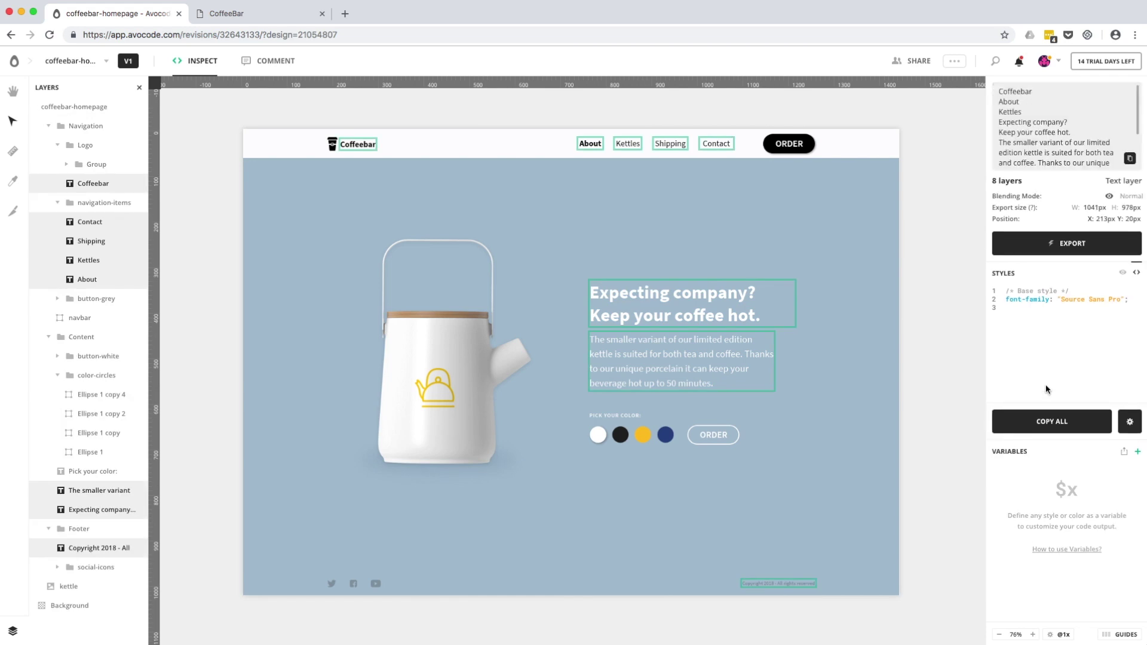
Step: Clear the text selection and select the layer using yellow #ffc222
click(932, 371)
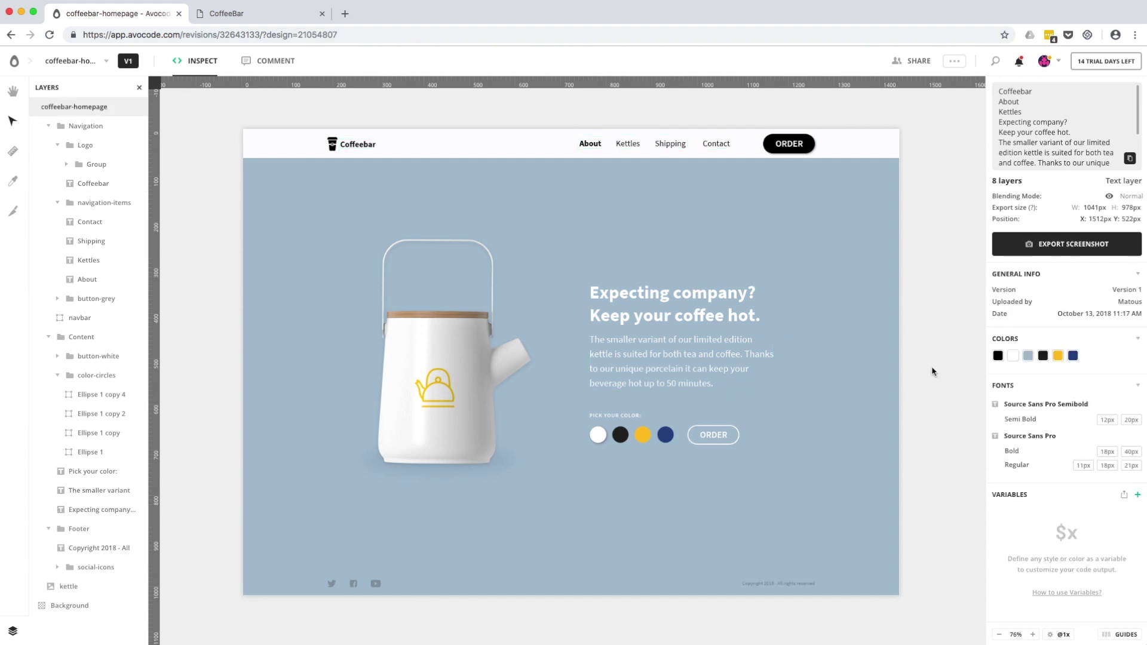
click(1057, 345)
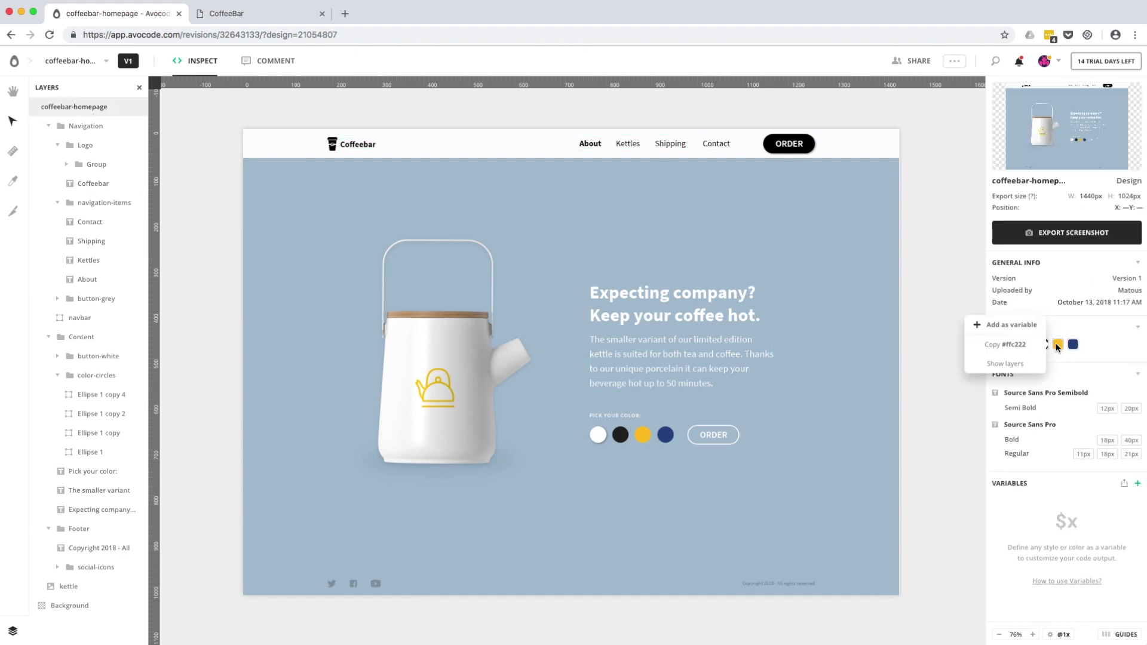
click(1021, 365)
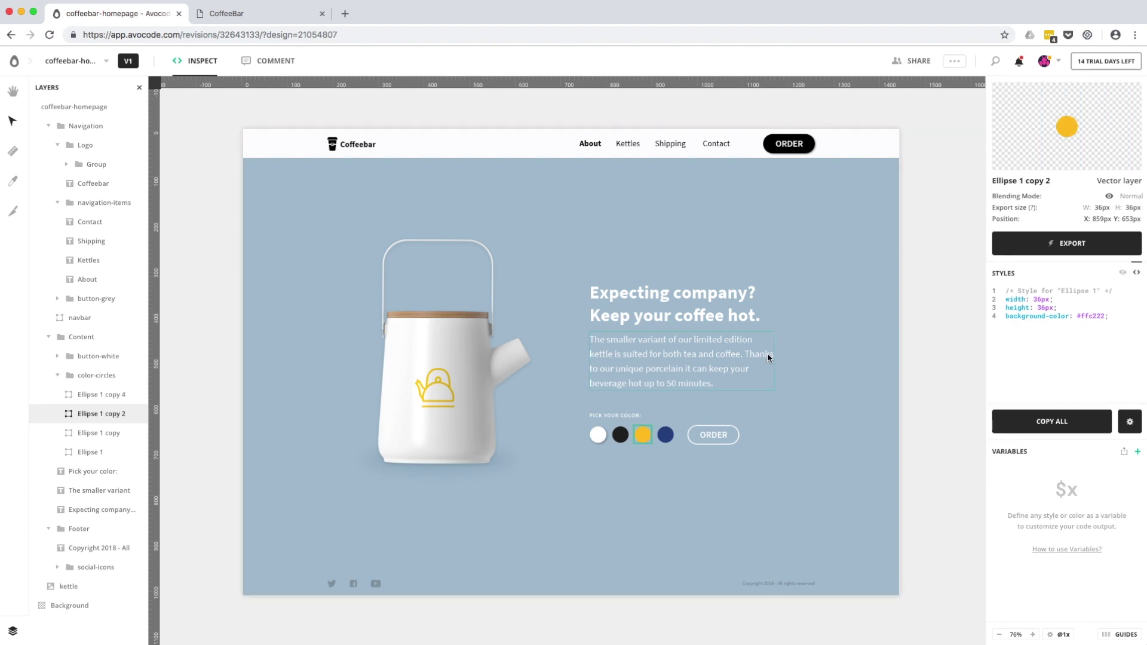
Step: Clear the ellipse selection and select all layers using white #ffffff
click(925, 367)
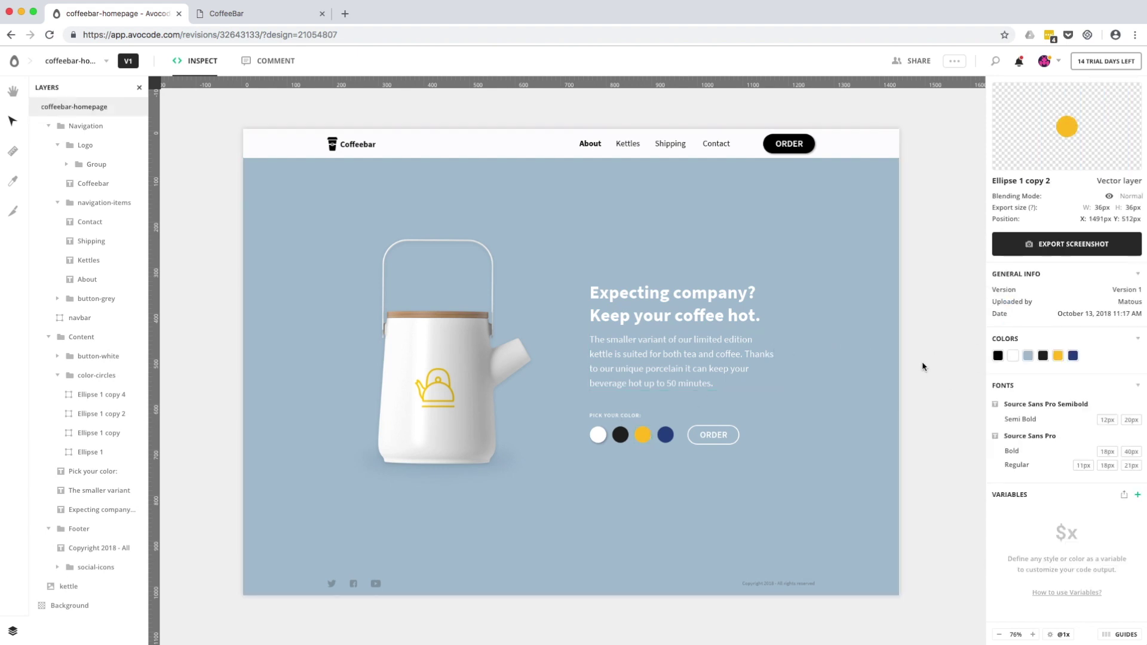
click(1013, 344)
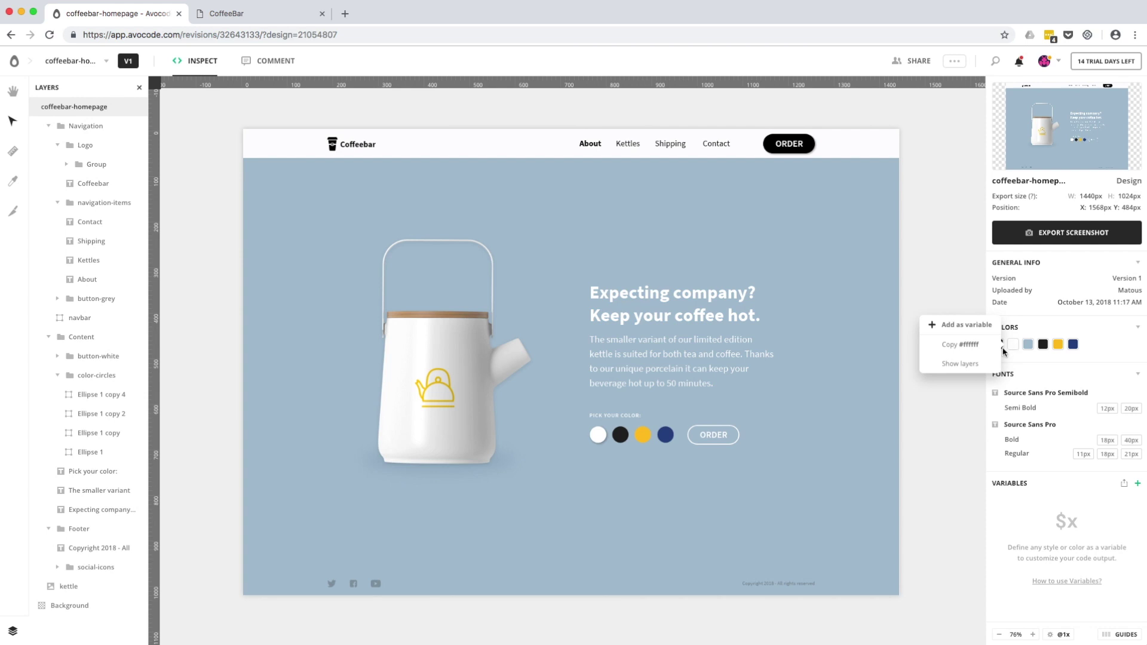
click(960, 364)
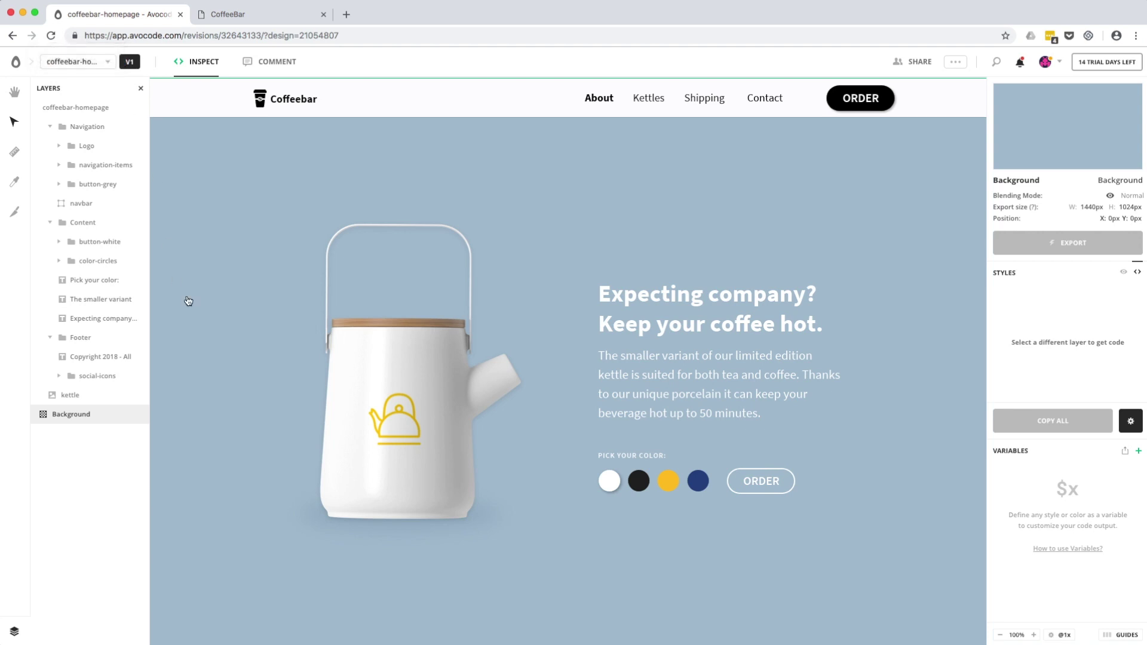
click(128, 62)
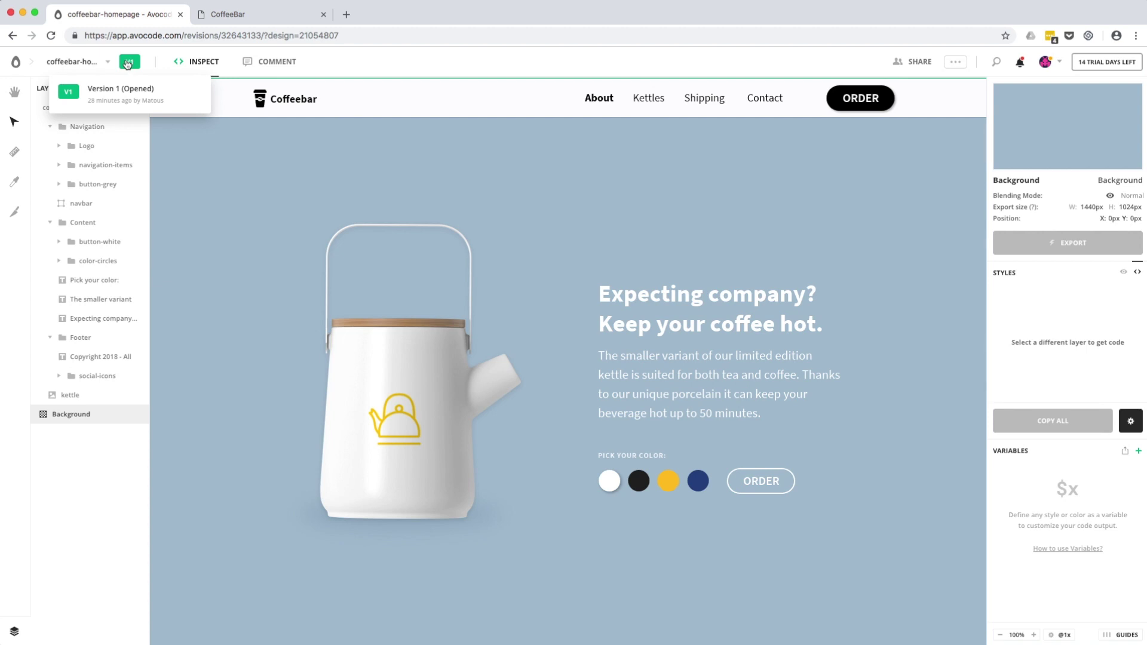
click(127, 63)
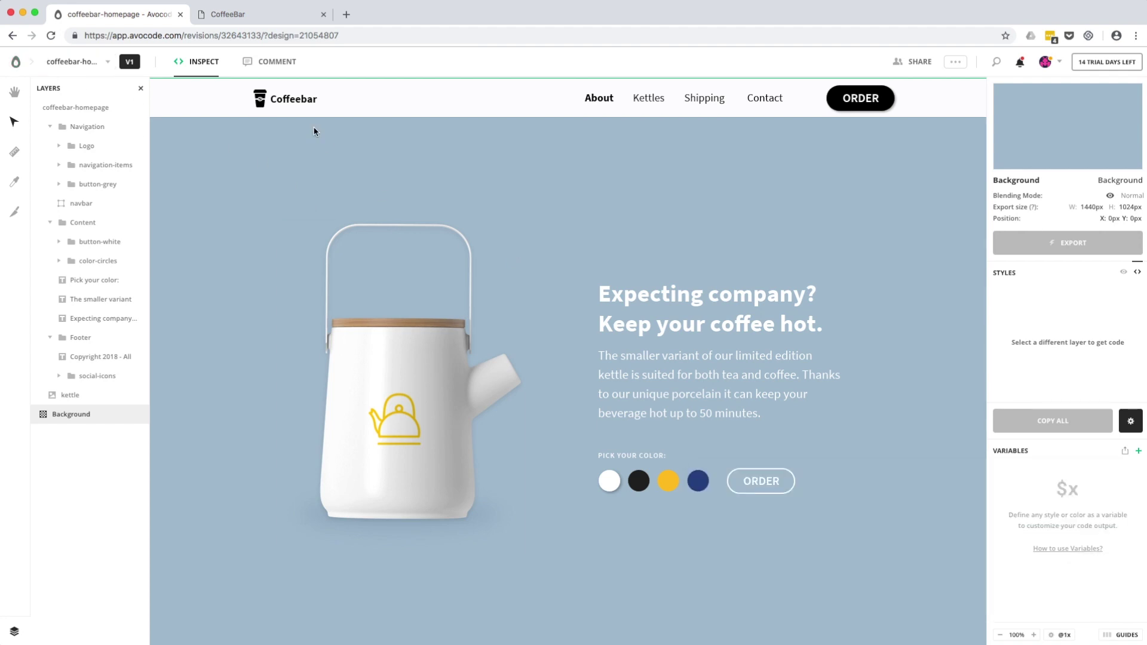
click(278, 67)
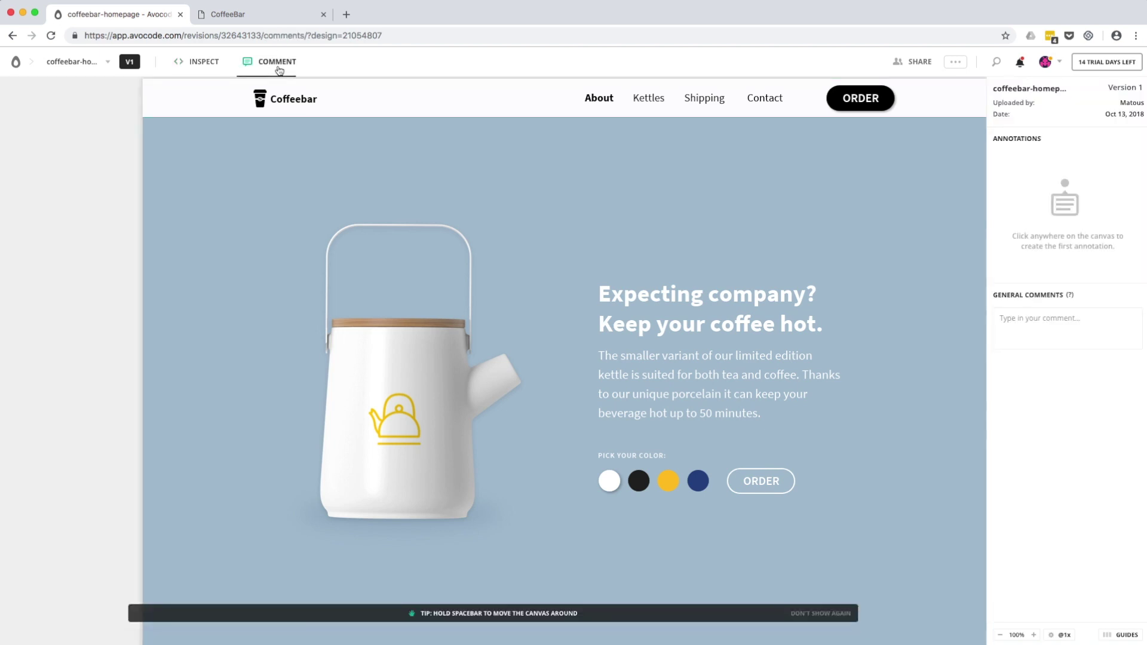
click(607, 303)
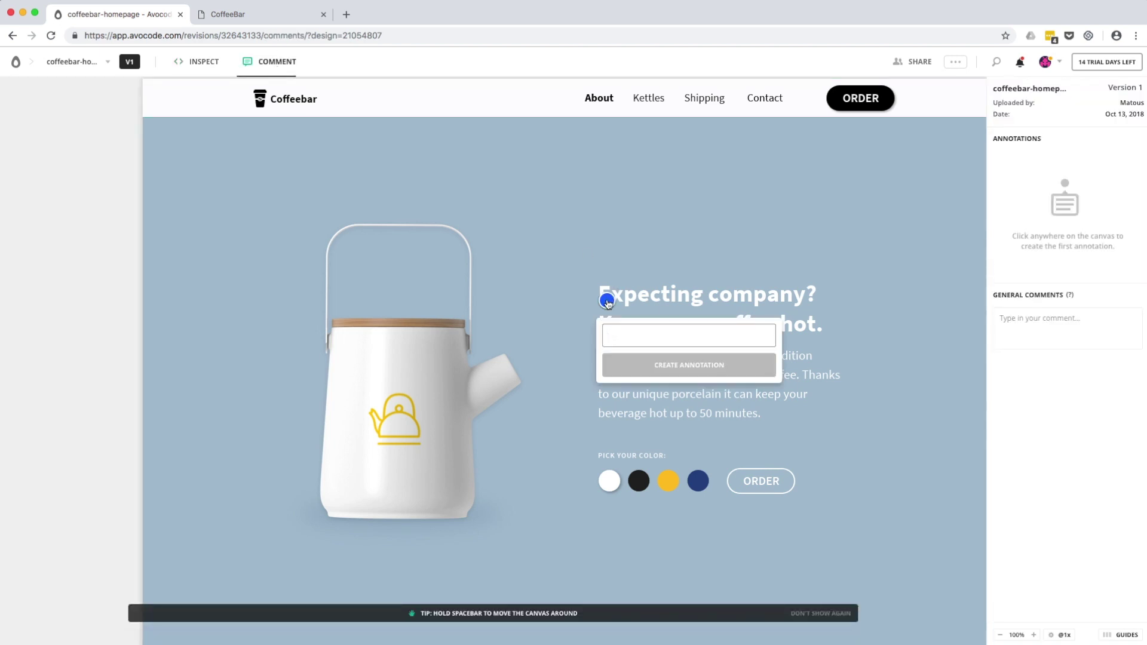
text(lkdjagf)
key(super+a)
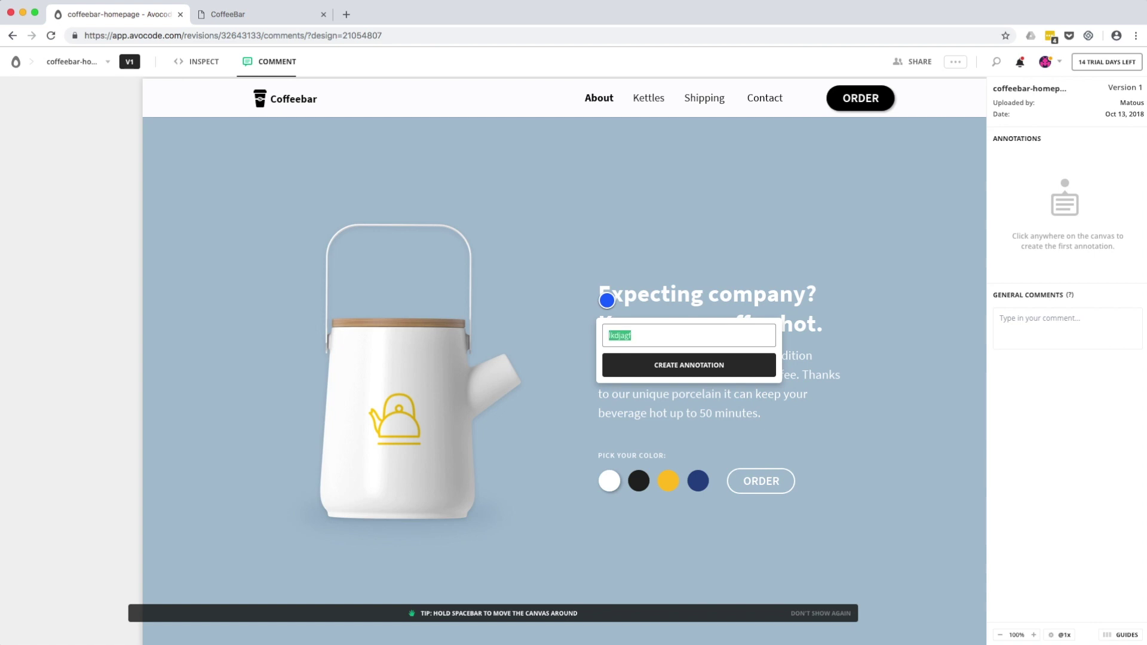
key(BackSpace)
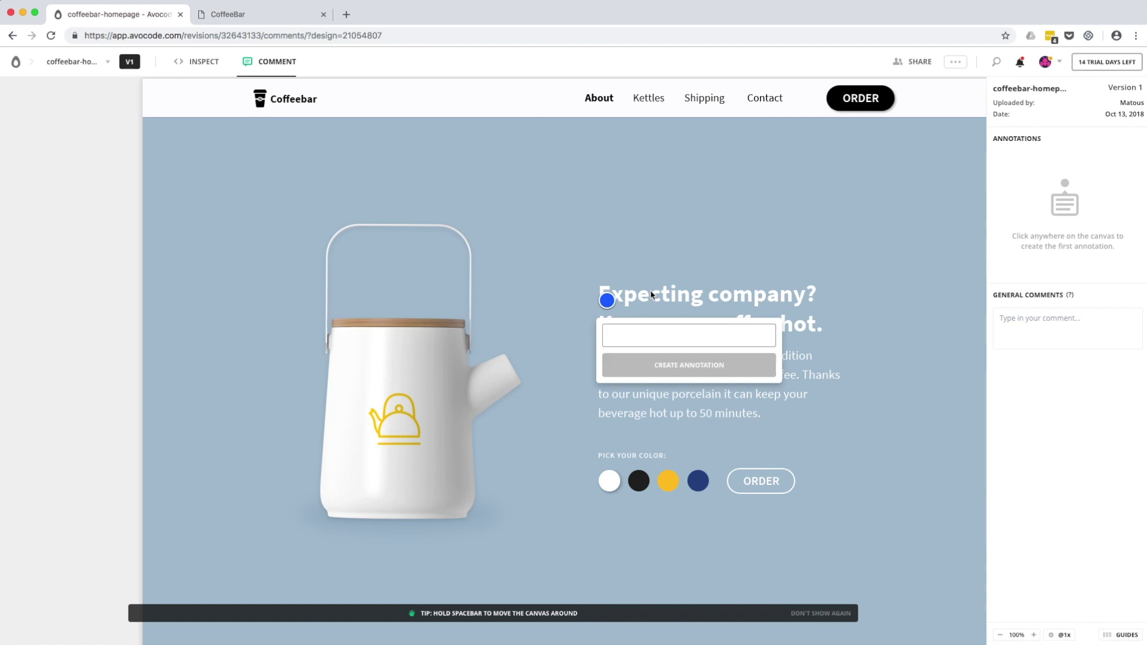
key(Escape)
drag(585, 264, 858, 346)
text(ldlfsldkfabs)
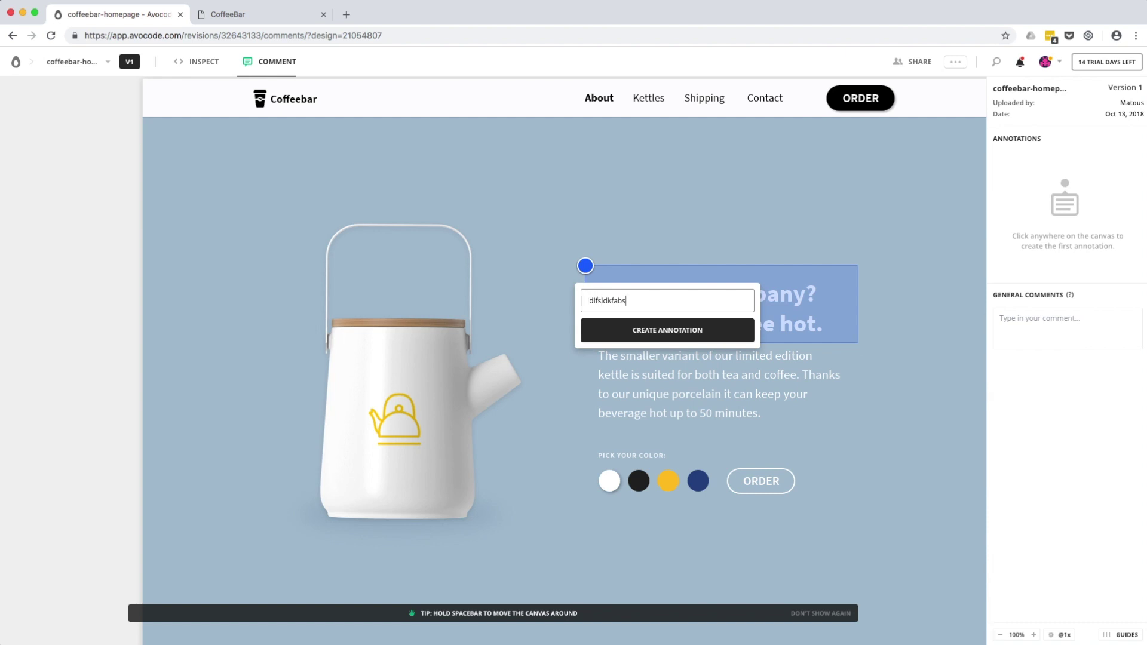
key(super+a)
key(BackSpace)
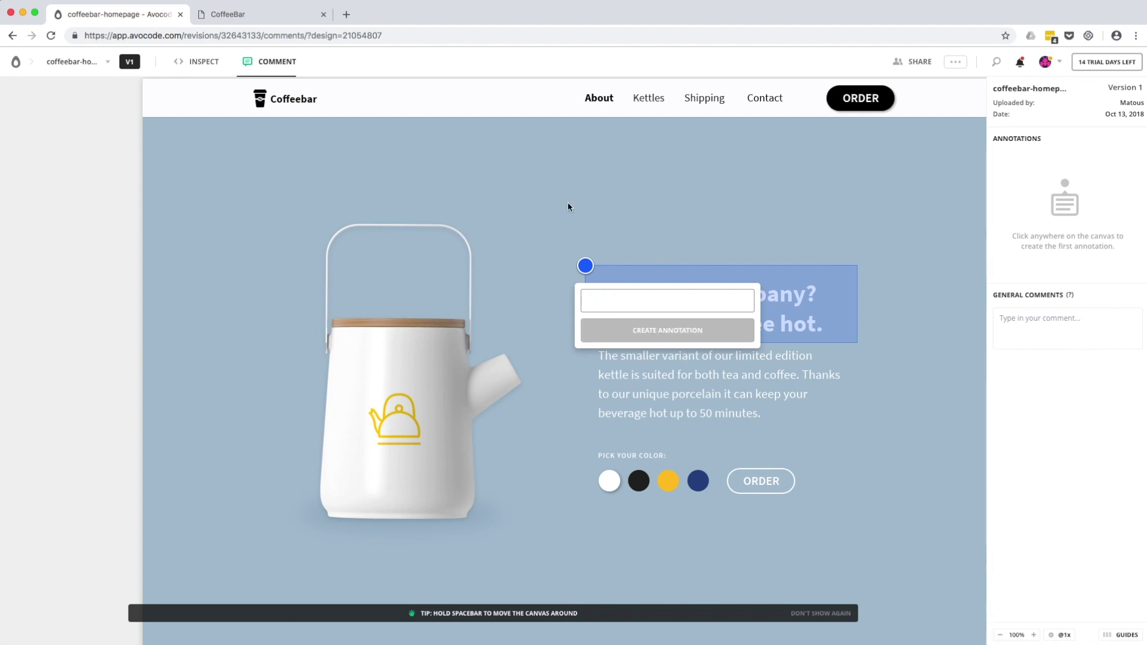
key(Escape)
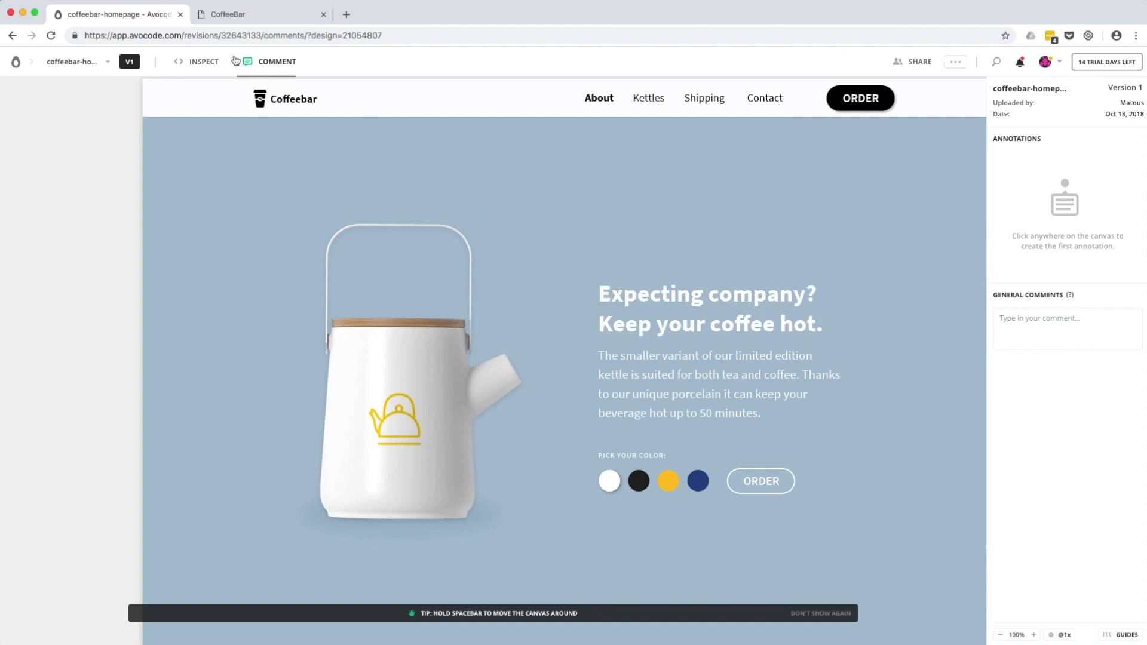
click(206, 62)
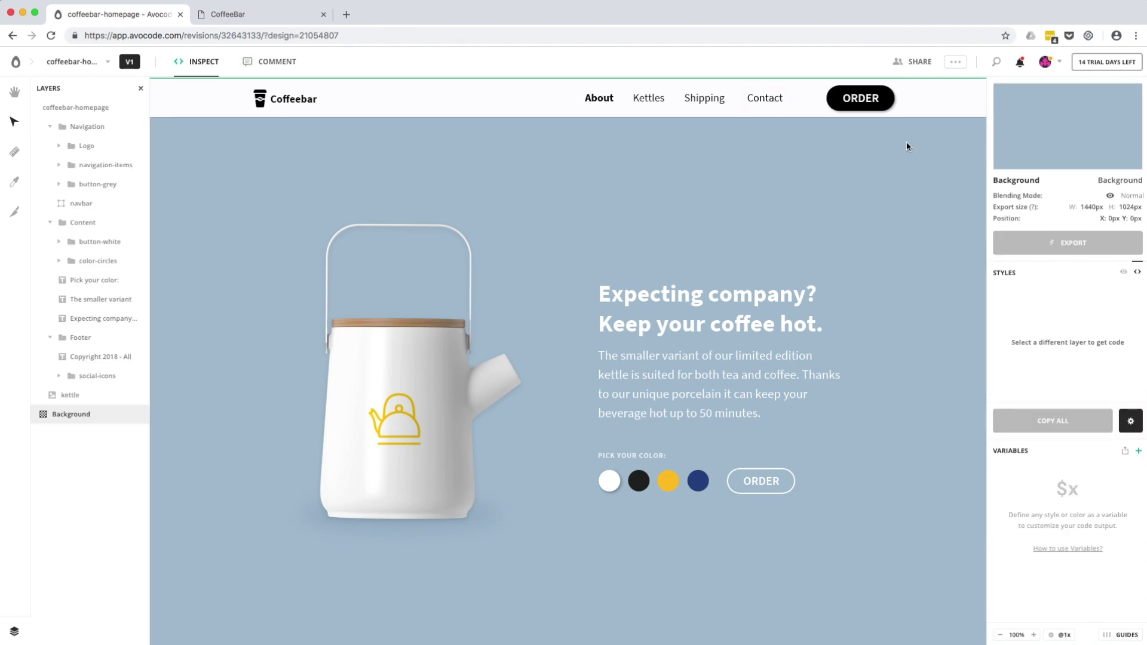
Step: Copy the Coffeebar design's public share link, test it in Spotlight, then show the ••• options
click(919, 65)
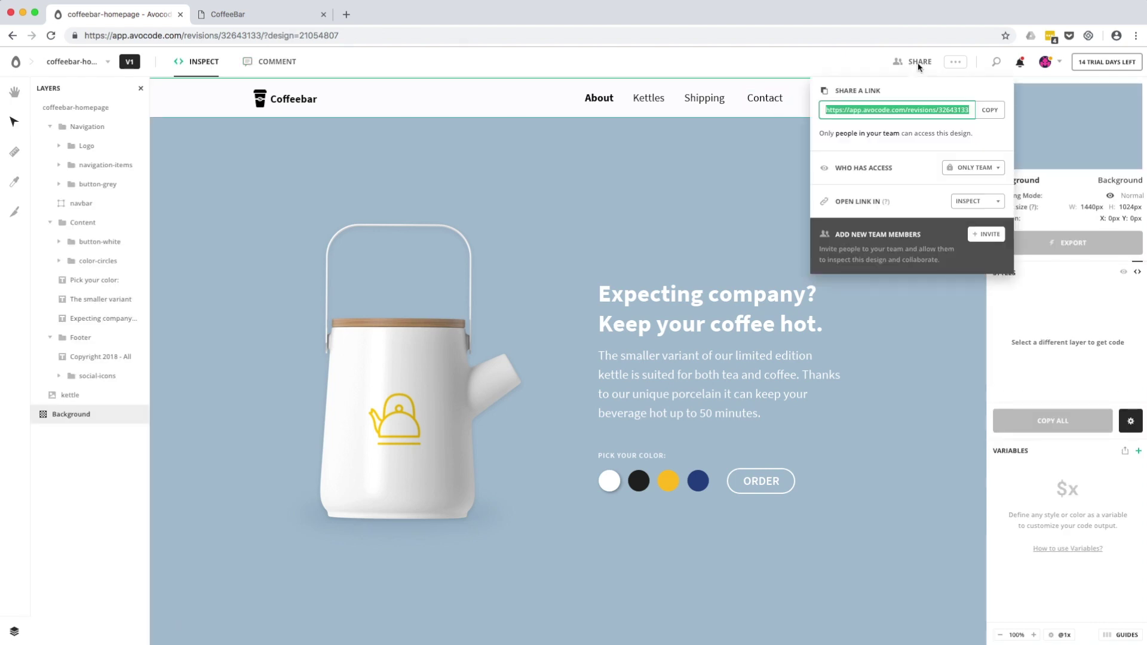
click(989, 111)
key(super+space)
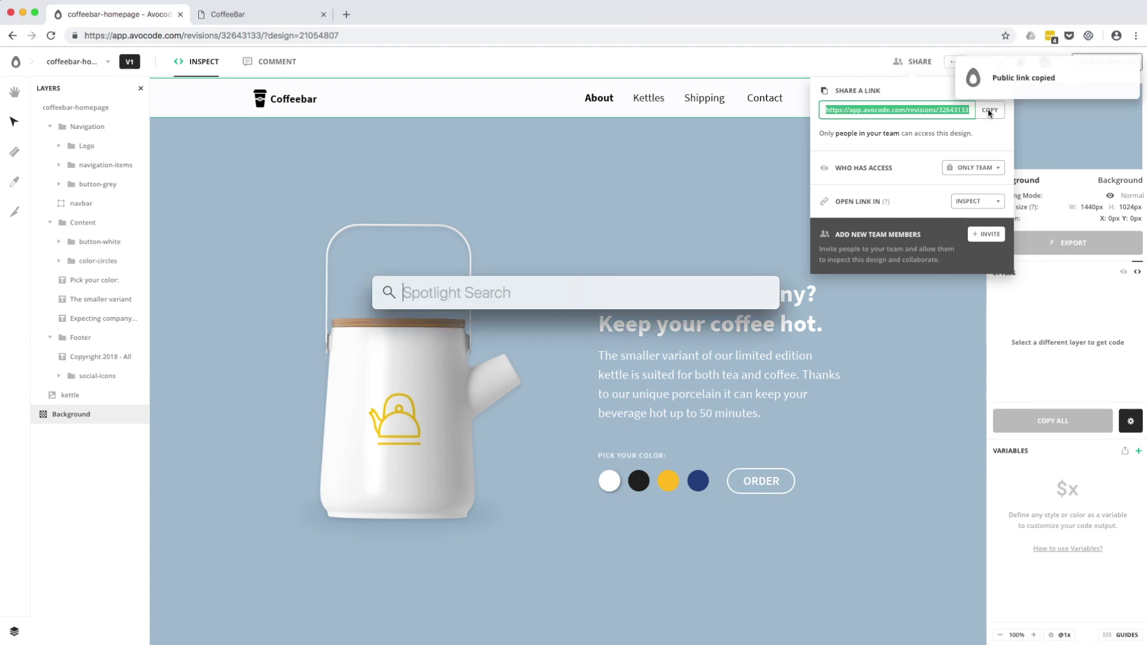
key(super+v)
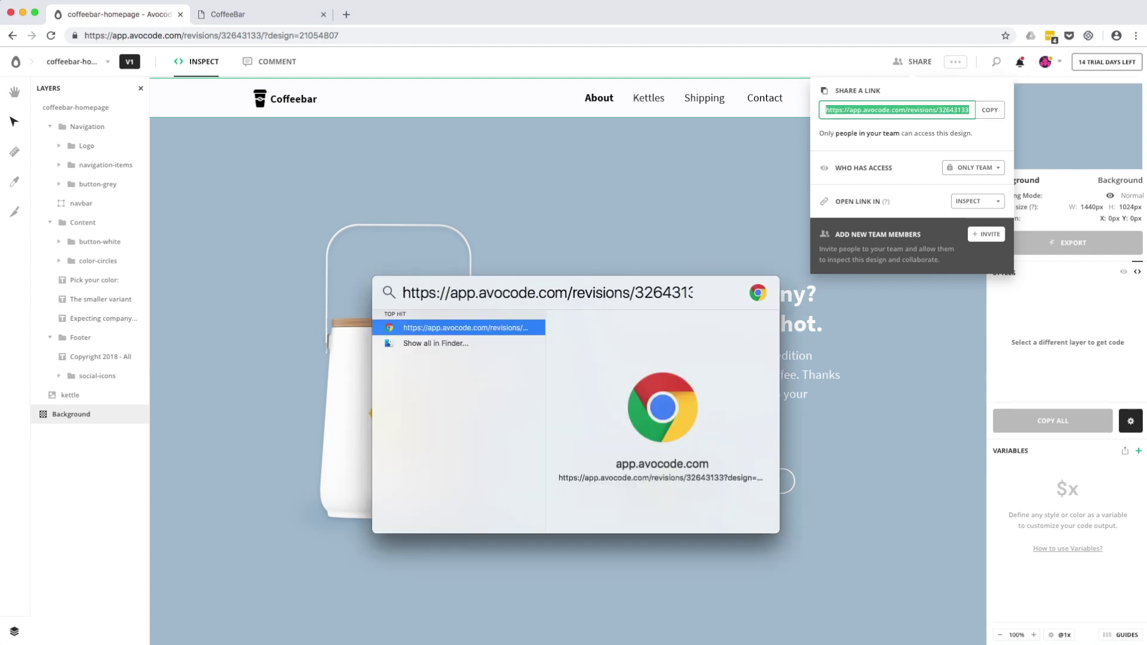
key(Escape)
click(955, 62)
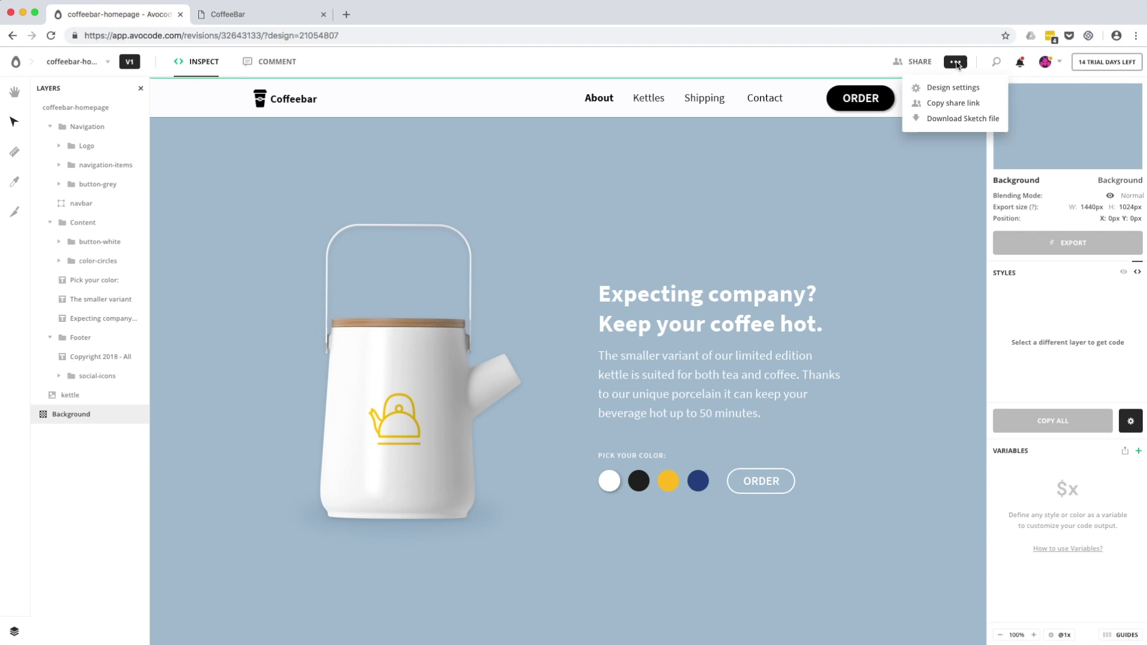
click(958, 90)
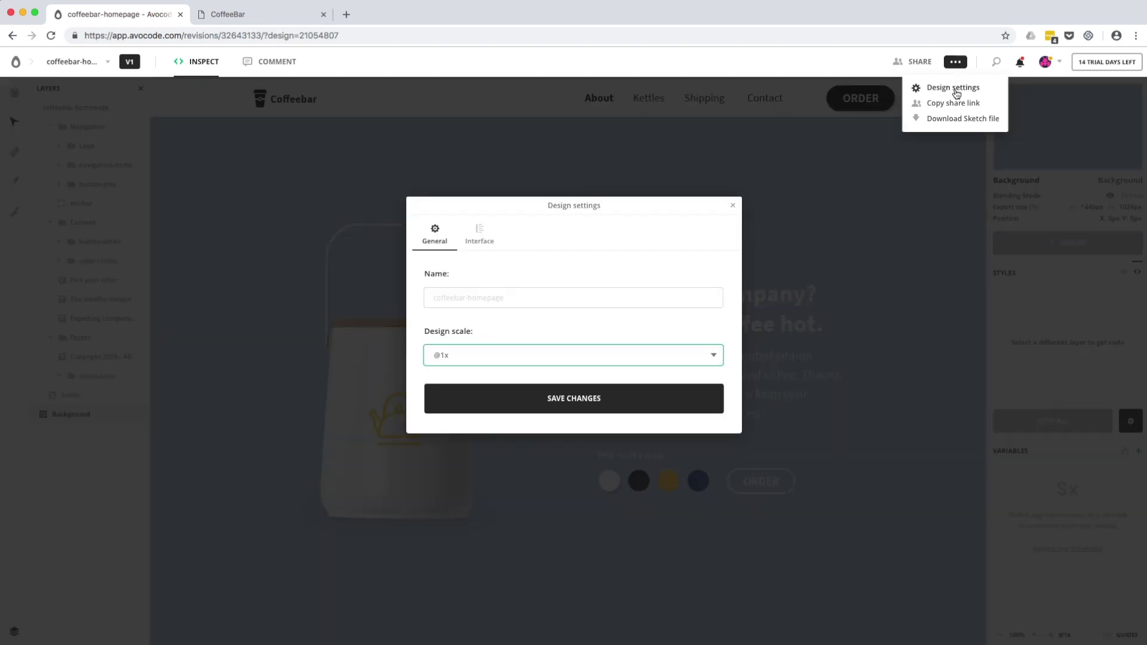
click(715, 356)
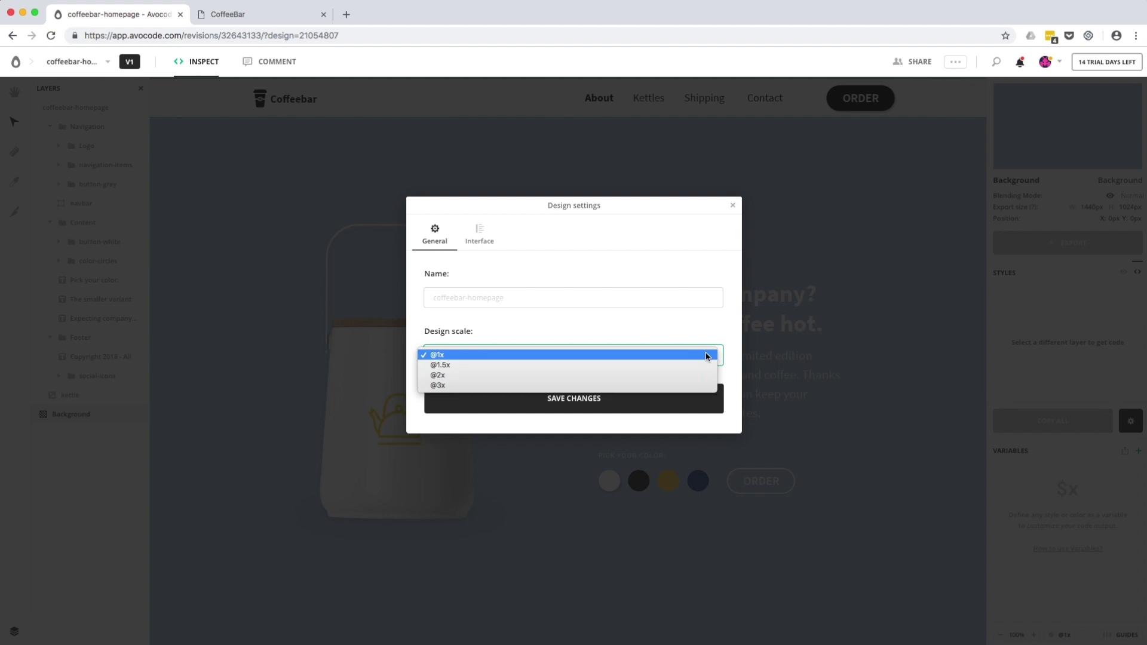
click(706, 354)
click(479, 238)
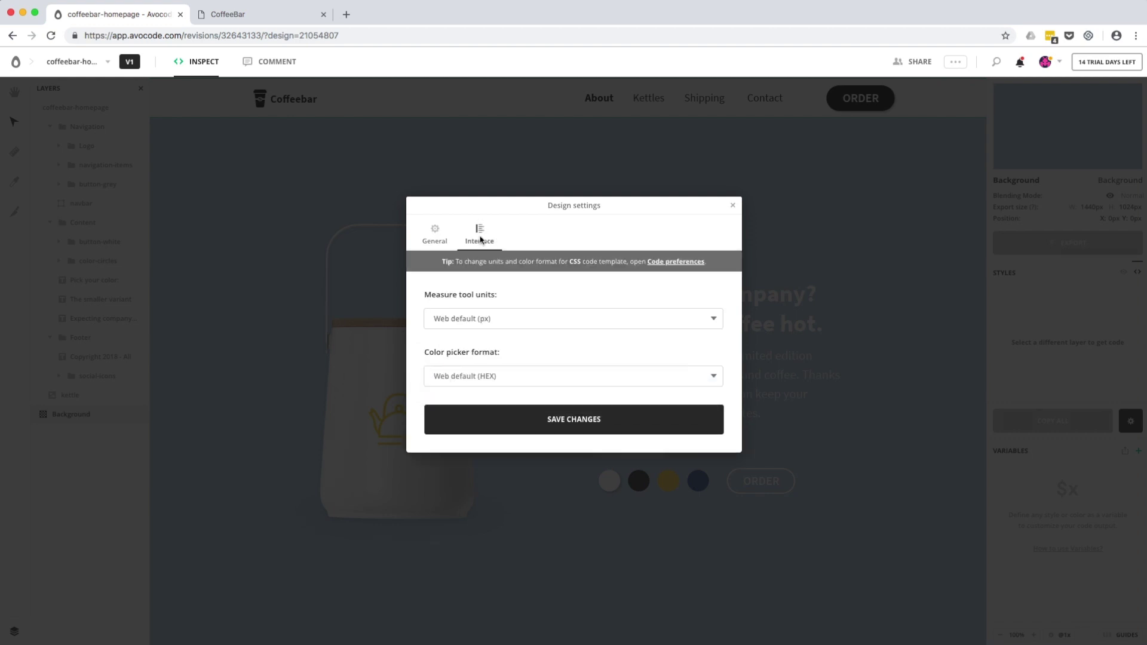
click(719, 323)
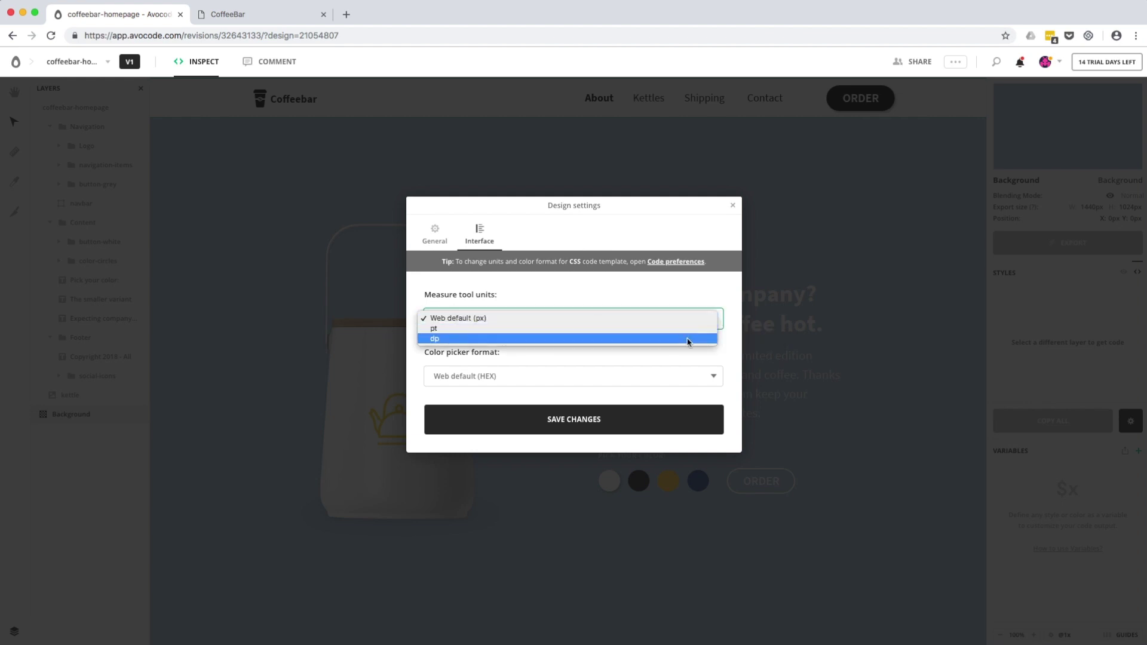
click(733, 351)
click(712, 377)
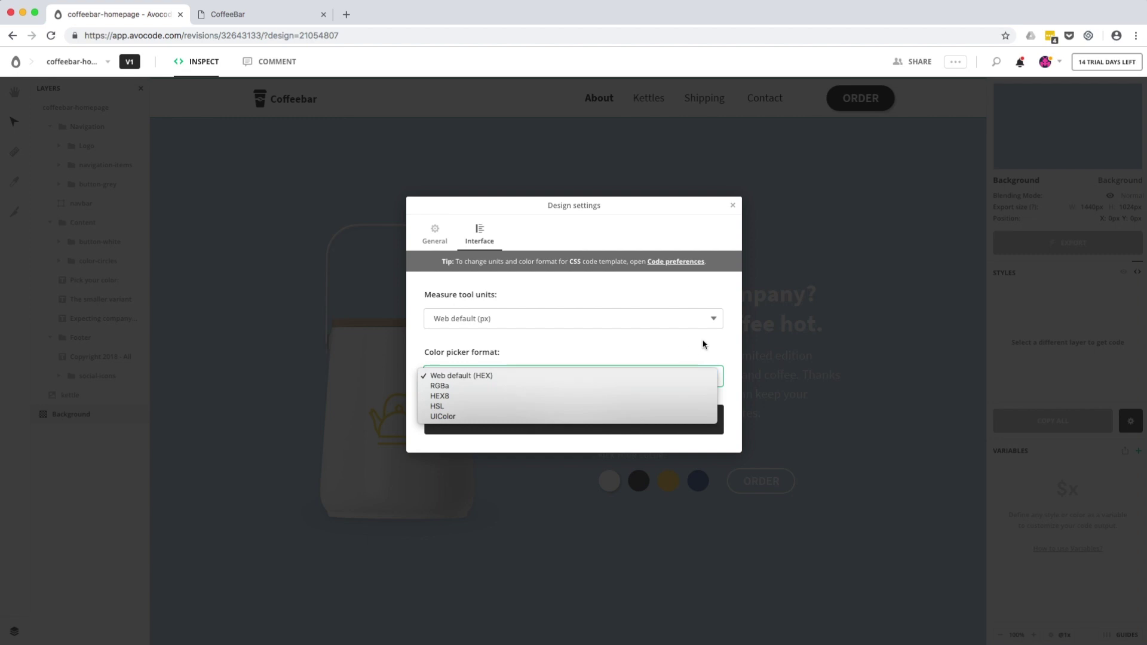
click(730, 353)
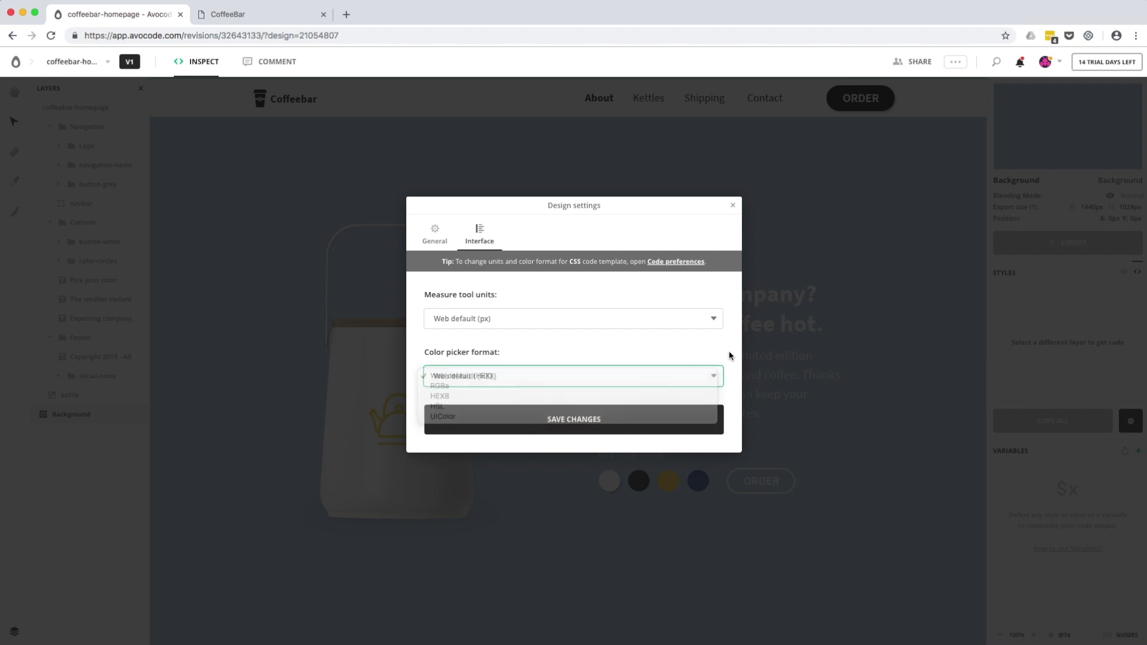
click(732, 204)
click(956, 61)
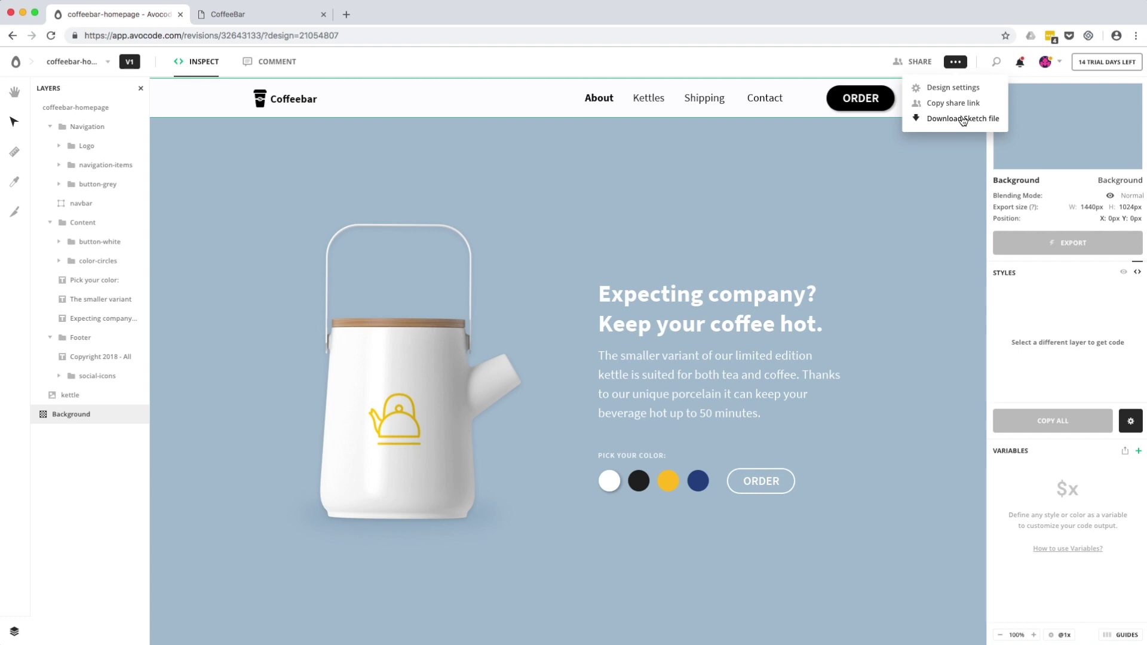
click(956, 192)
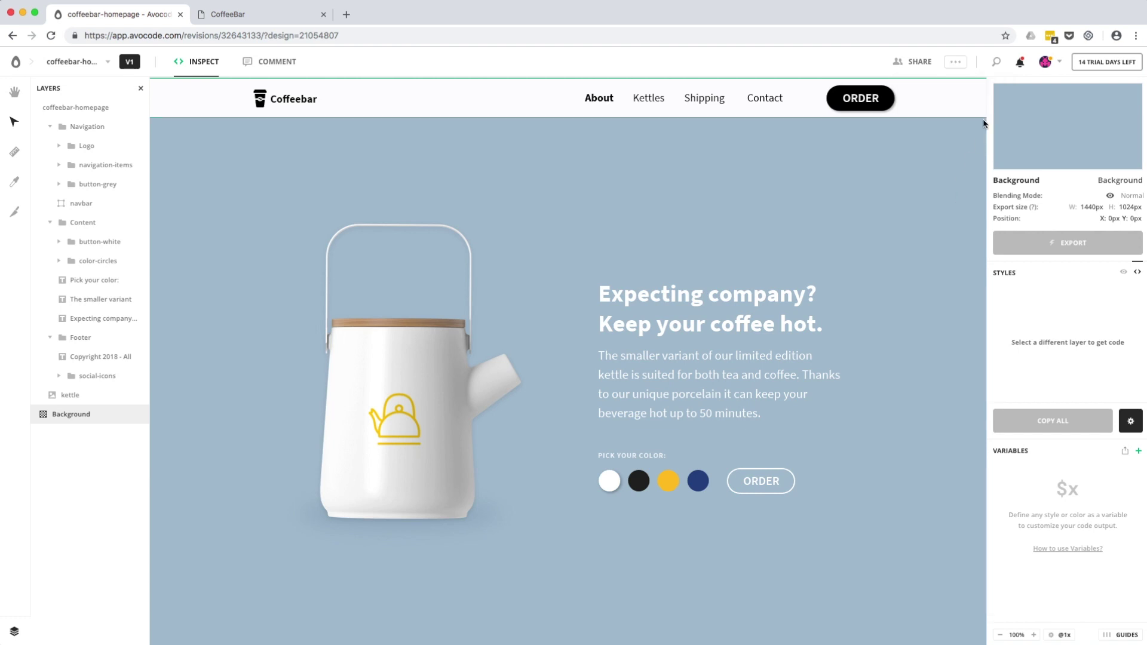
click(996, 63)
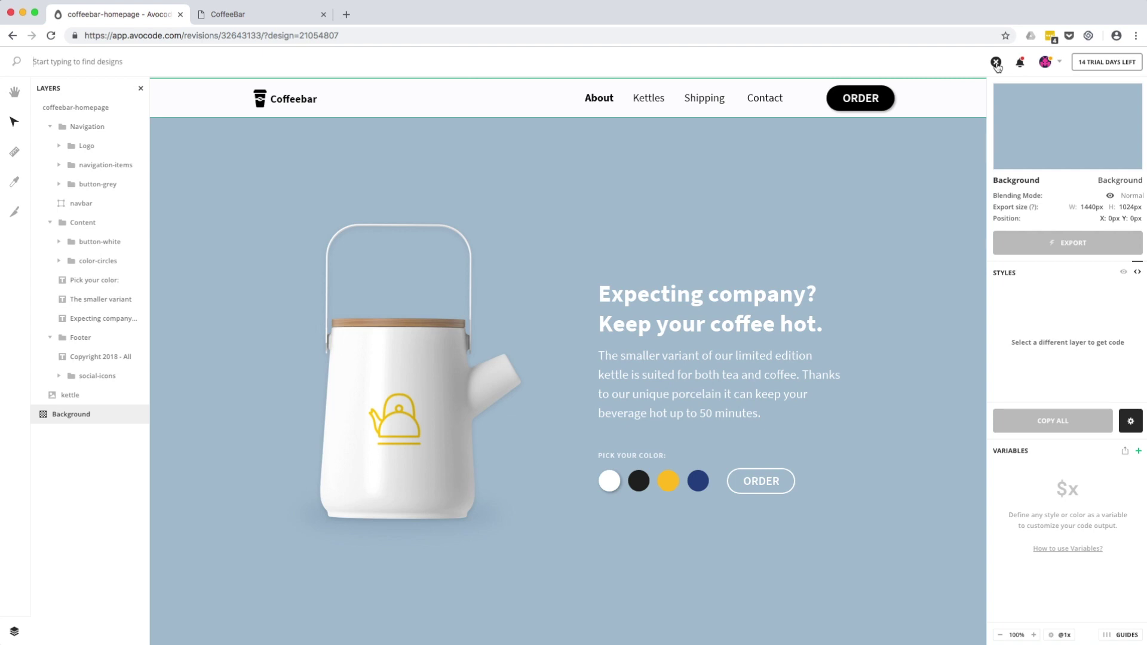
text(coffee)
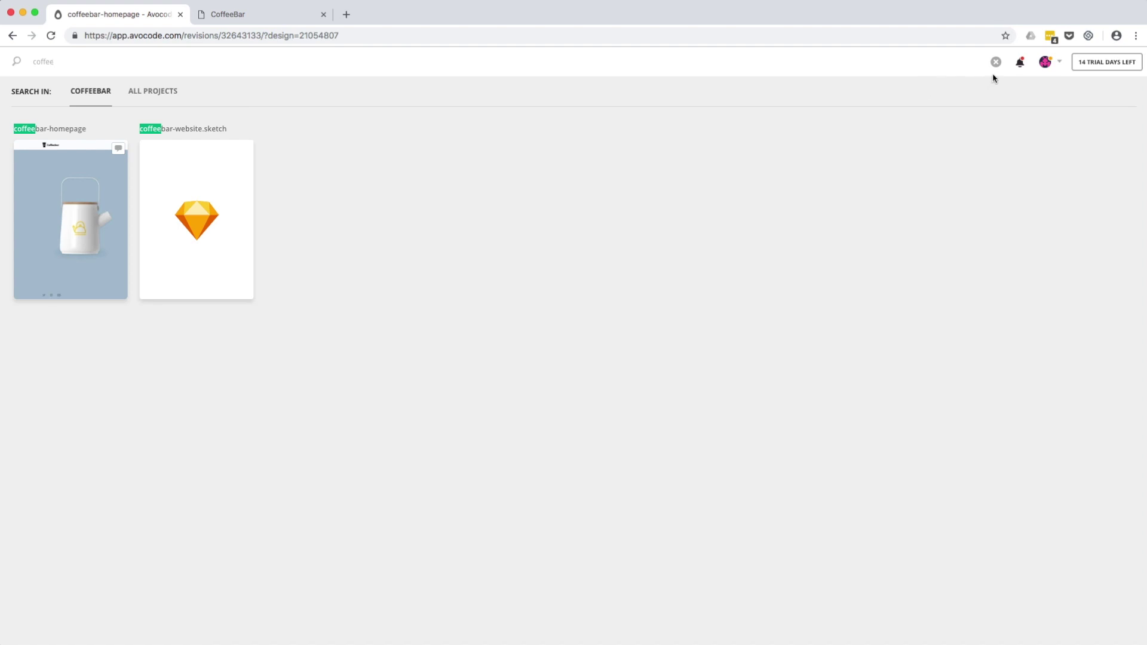
key(Escape)
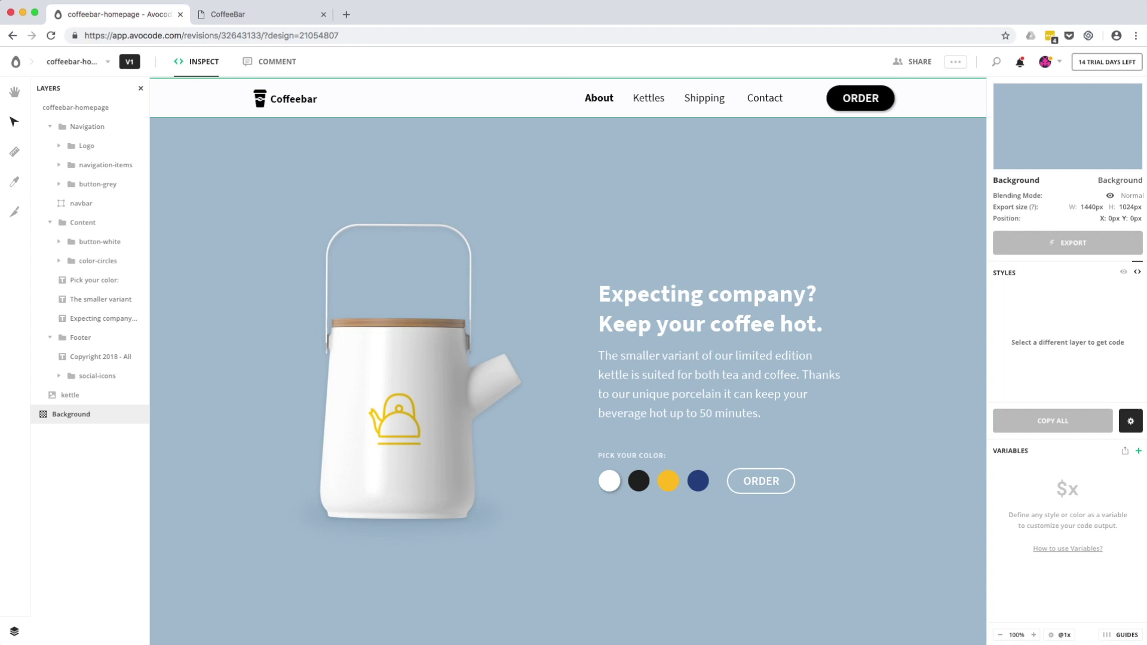
Step: Check the account menu under the avatar dropdown, then dismiss it
click(1060, 63)
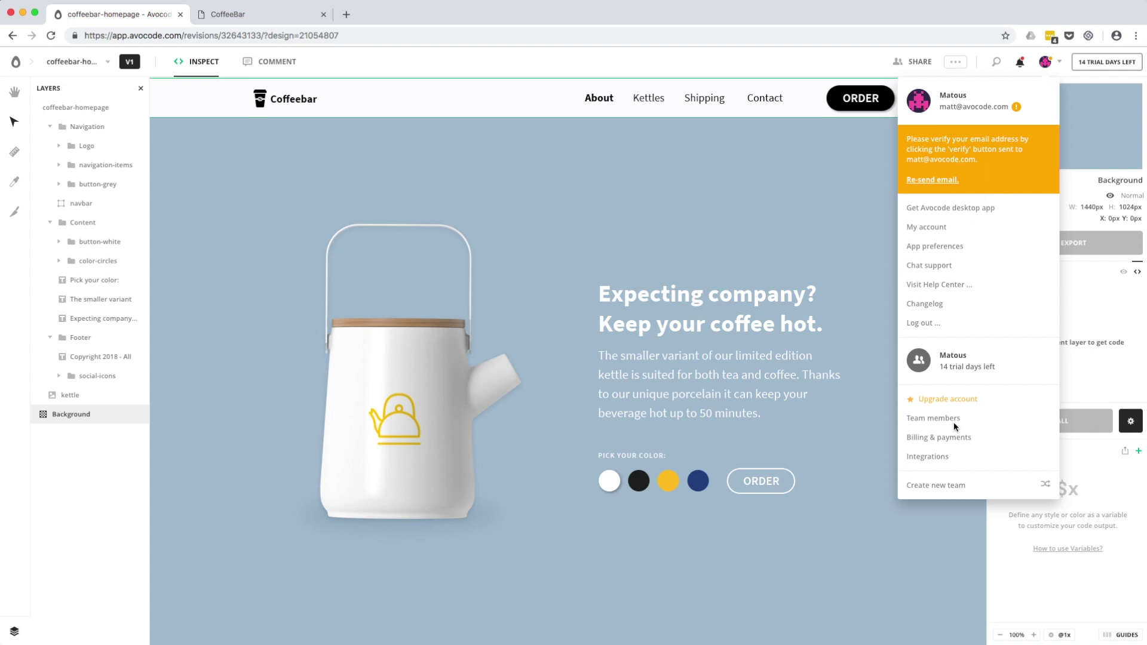
click(830, 195)
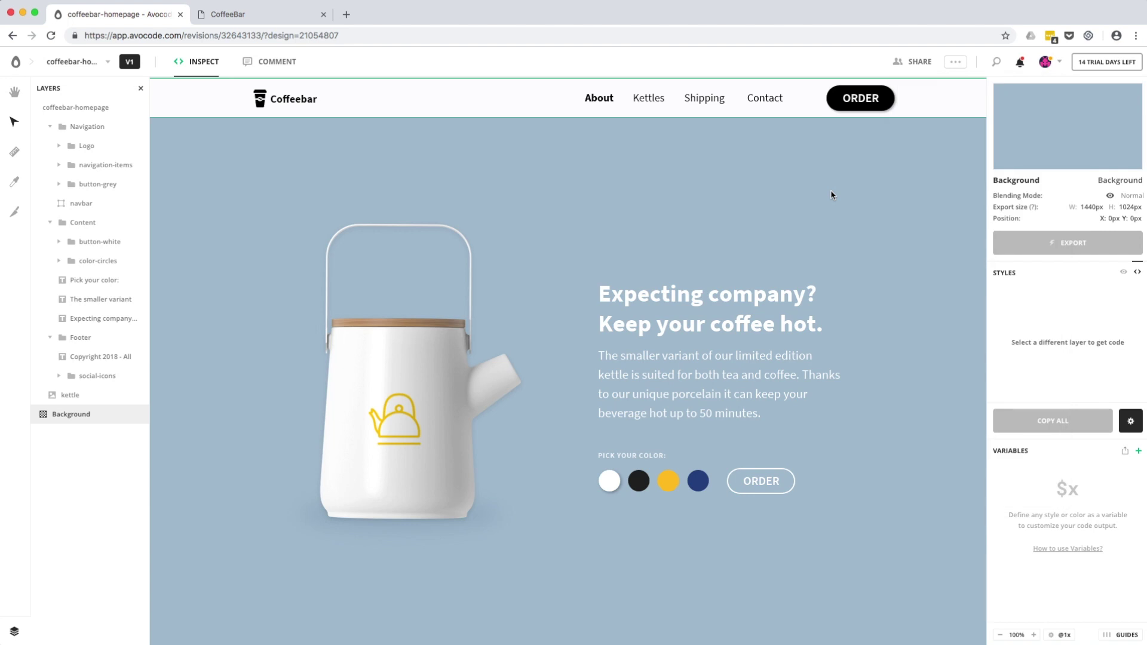